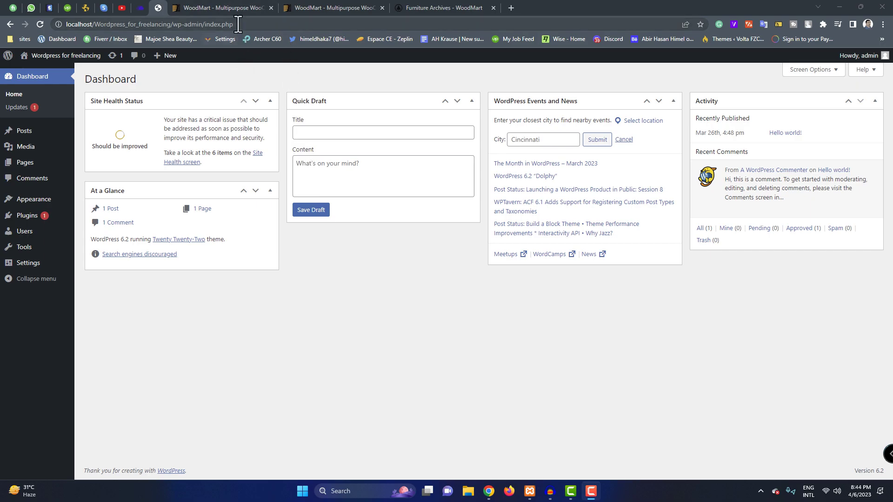
View the WoodMart theme page on ThemeForest and highlight its sales figure
mouse_move(227, 6)
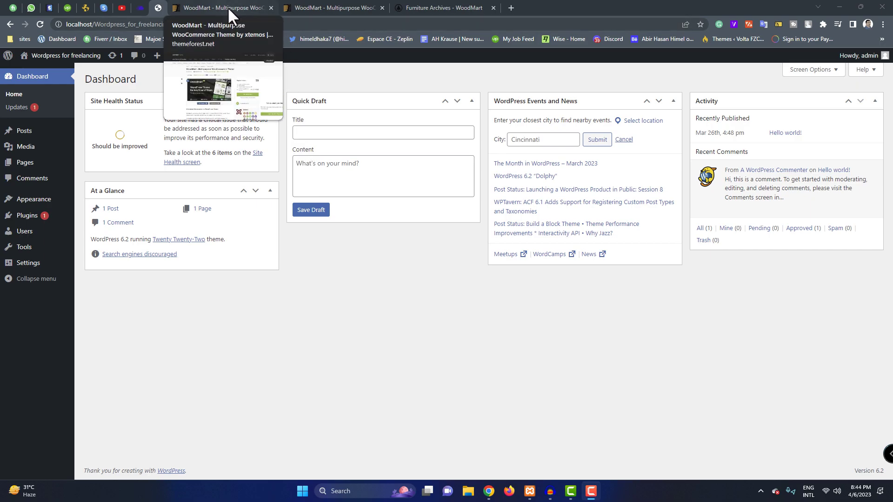
left_click(227, 6)
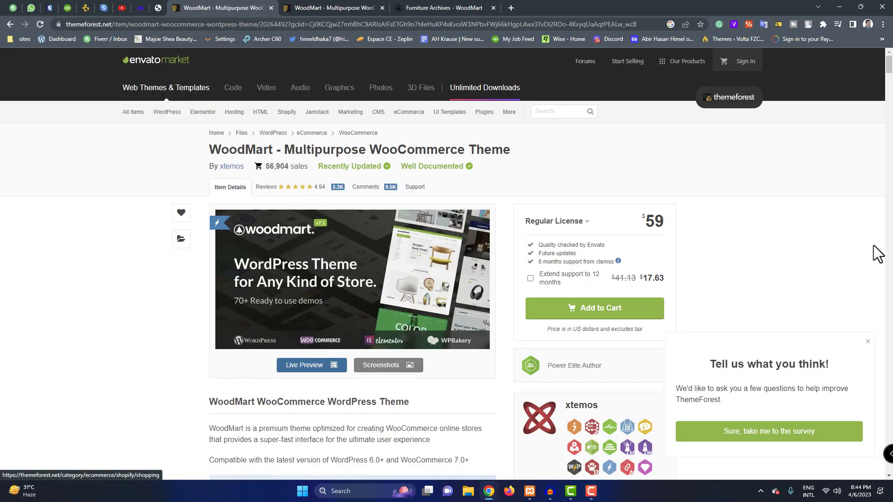
scroll(371, 233, "down", 1)
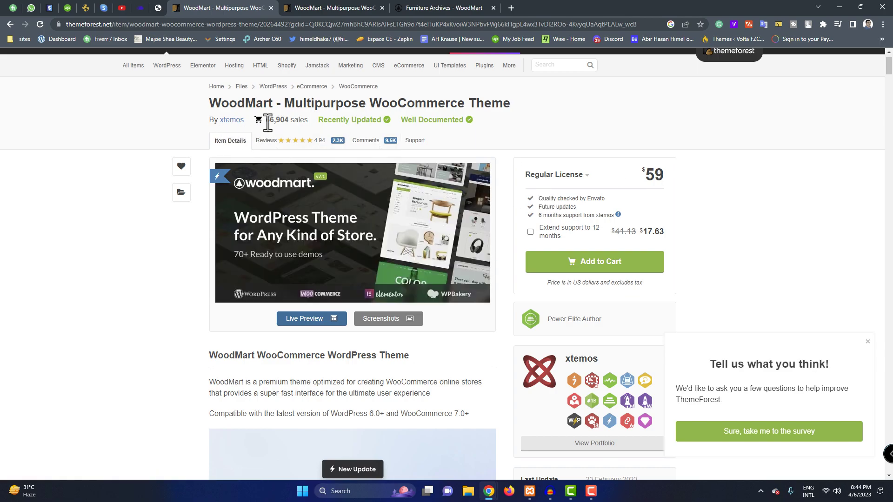
left_click_drag(268, 122, 300, 122)
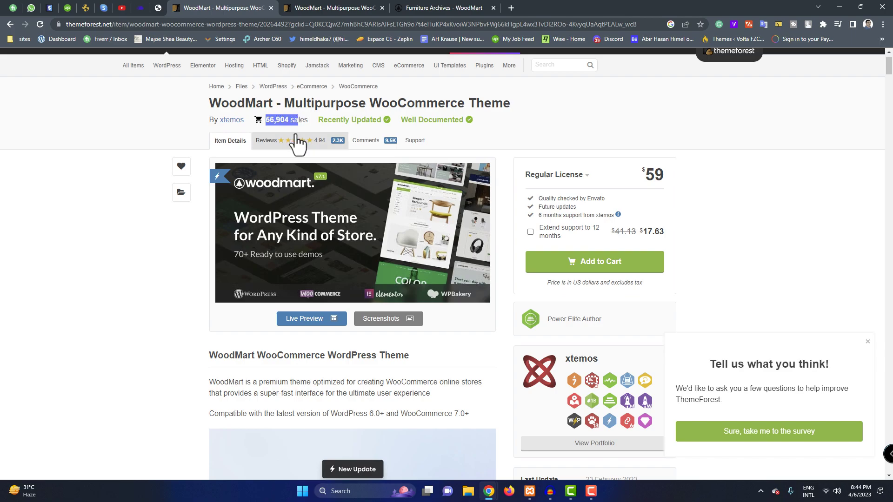
left_click(307, 126)
left_click_drag(307, 123, 263, 120)
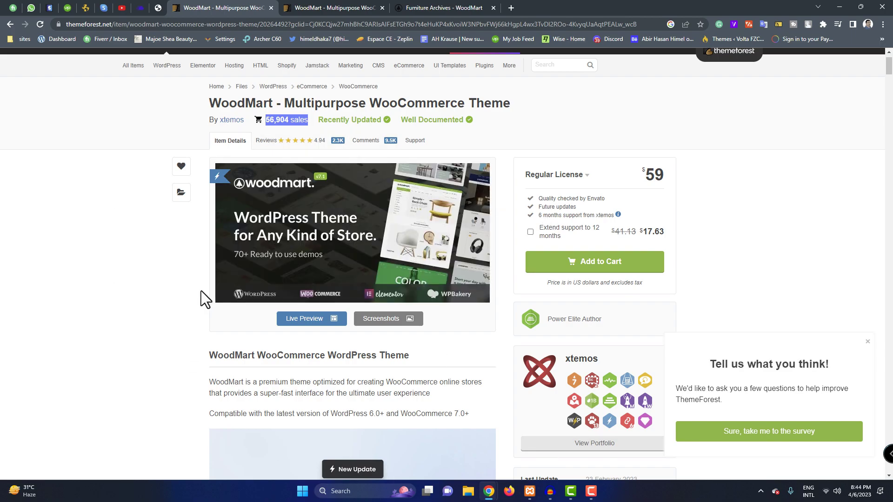
From the local WordPress front page, switch to XAMPP to stop MySQL and Apache, and reload the site in Chrome
left_click(159, 8)
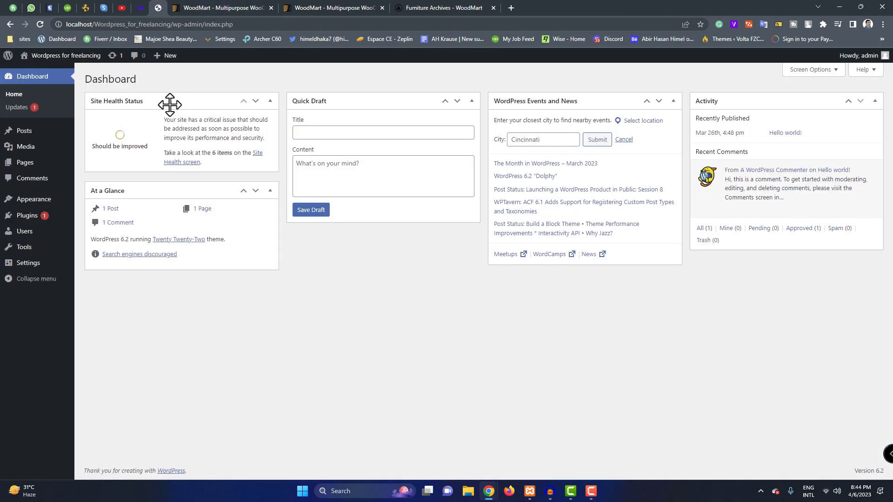
left_click(73, 56)
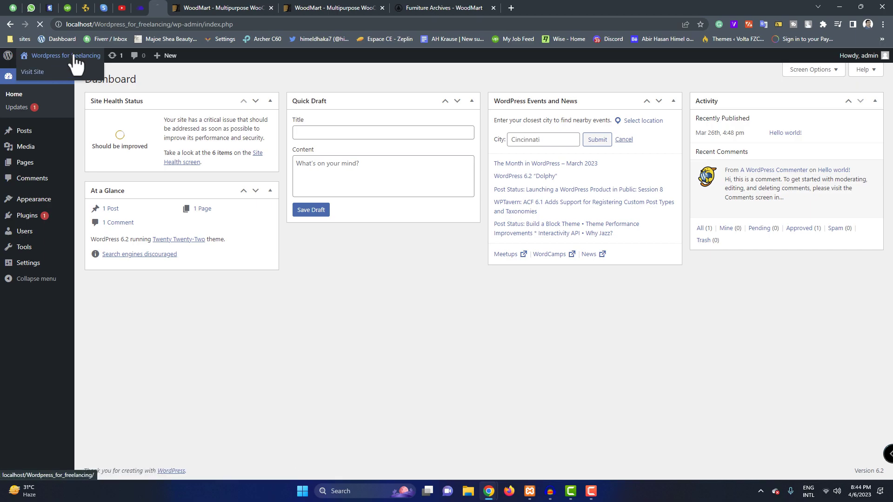
left_click(530, 491)
left_click(516, 265)
left_click(515, 251)
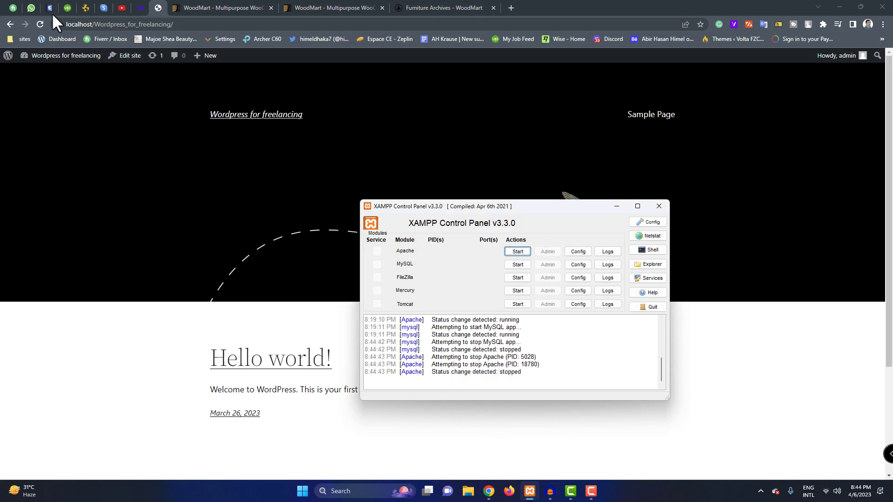
left_click(41, 23)
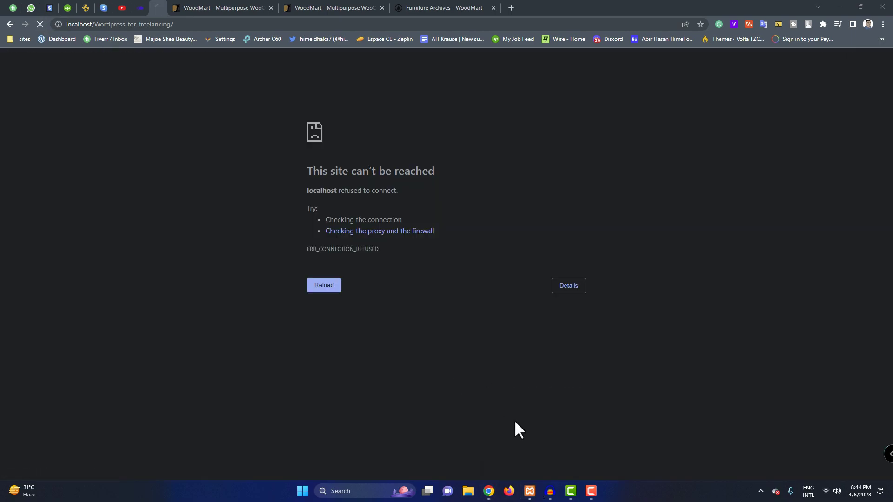
Start the Apache and MySQL modules in the XAMPP Control Panel
left_click(532, 494)
left_click(517, 252)
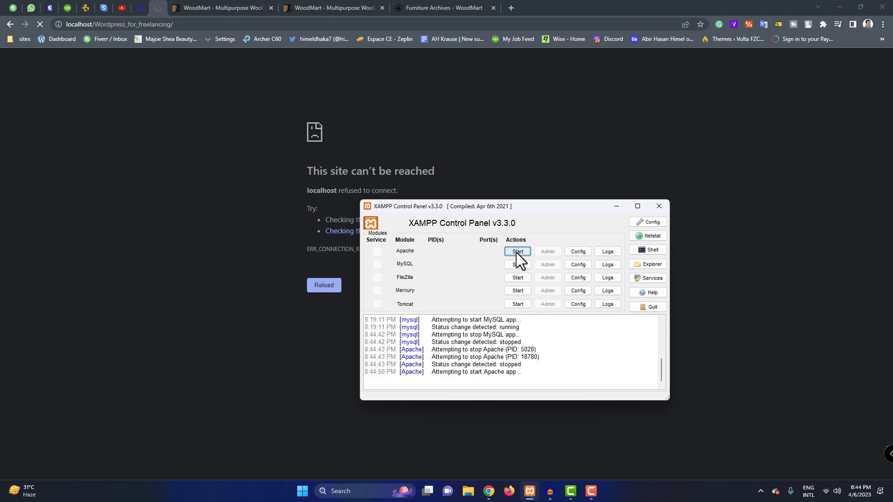
left_click(516, 264)
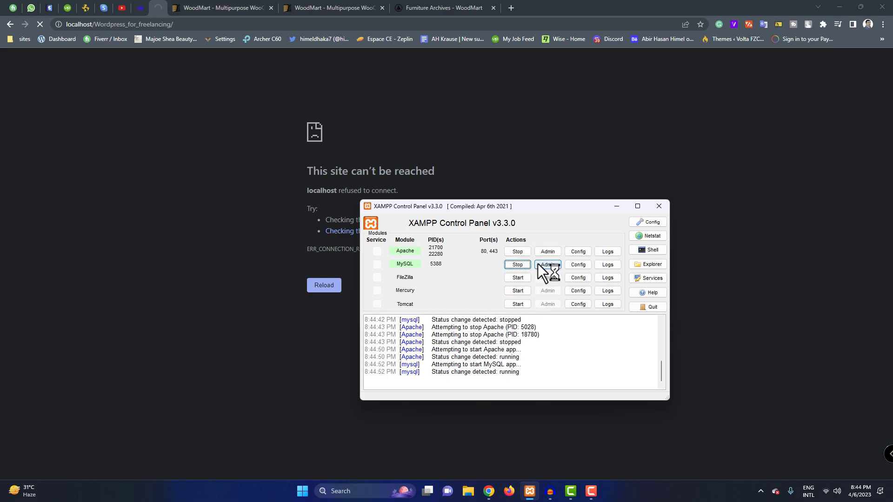
Open the Wordpress_for_freelancing site from the localhost index in Chrome and go to its admin dashboard
left_click(548, 252)
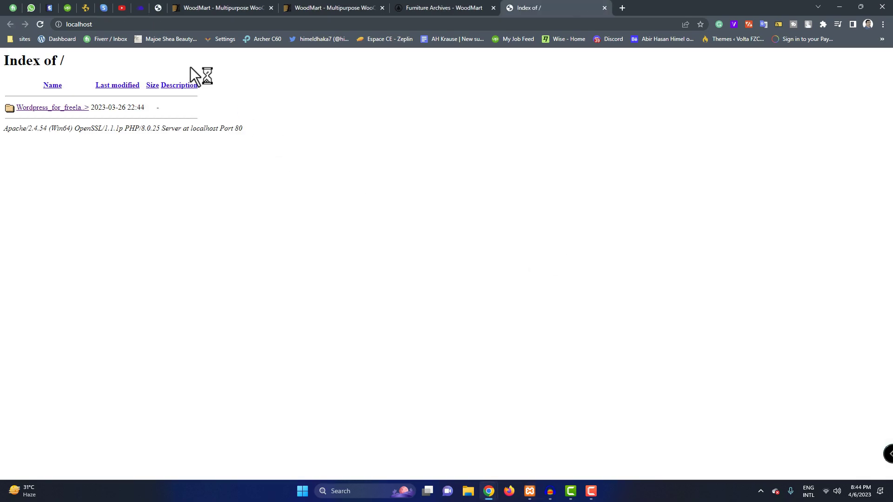
left_click(53, 110)
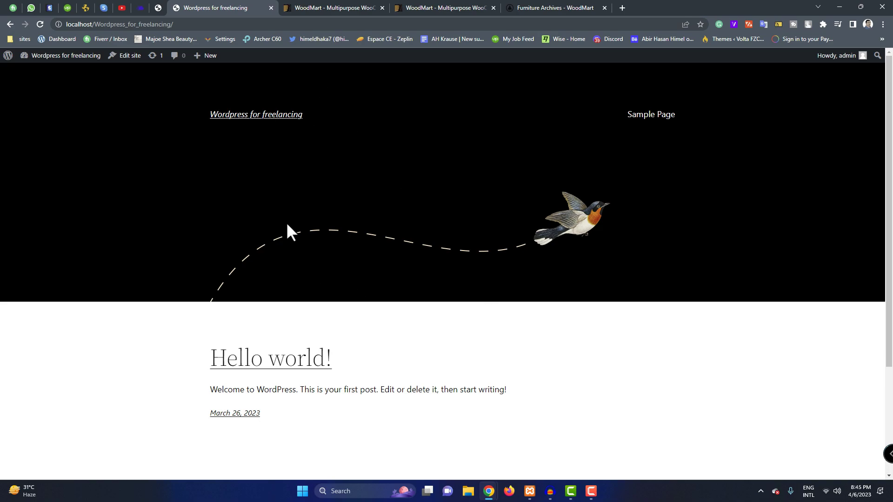
left_click_drag(92, 27, 201, 27)
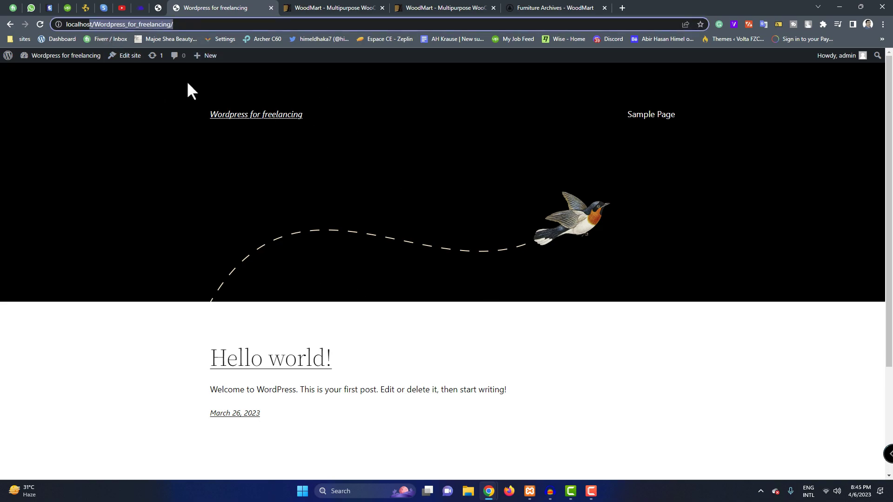
left_click(186, 81)
left_click(79, 73)
Review the WoodMart theme page on ThemeForest, examining the Regular License price and the item details
left_click(307, 8)
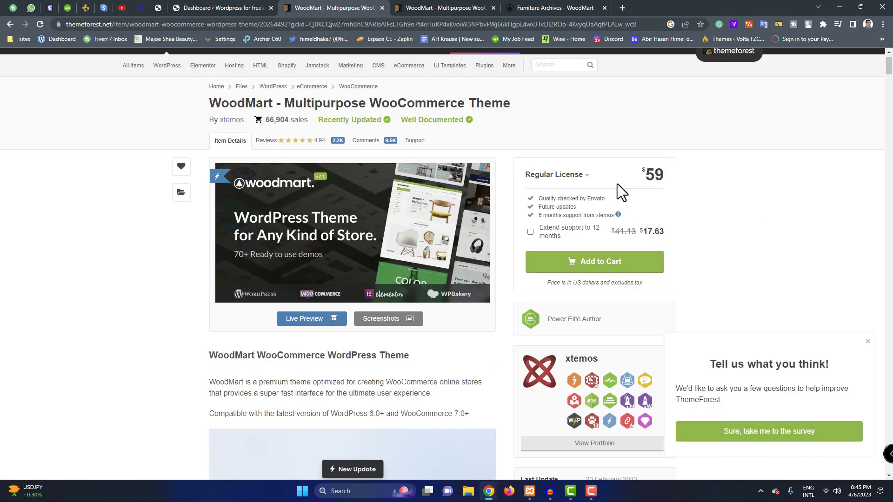
scroll(606, 191, "up", 1)
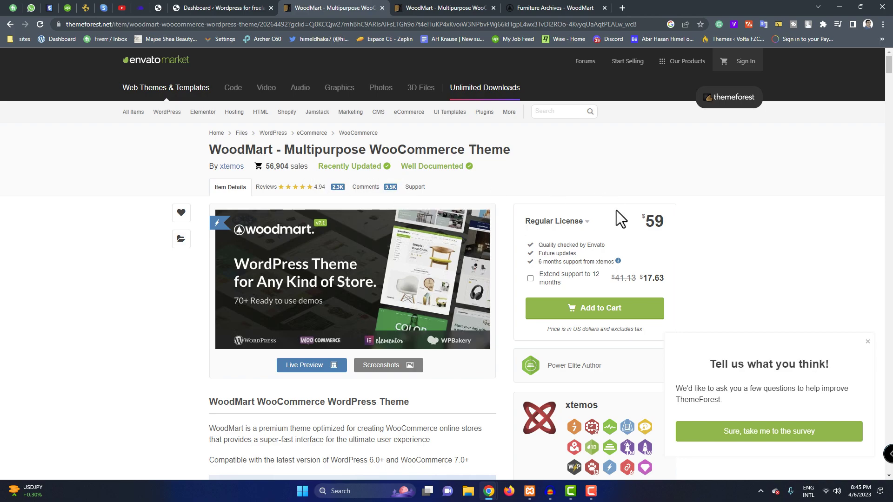
left_click_drag(637, 221, 670, 224)
left_click(682, 223)
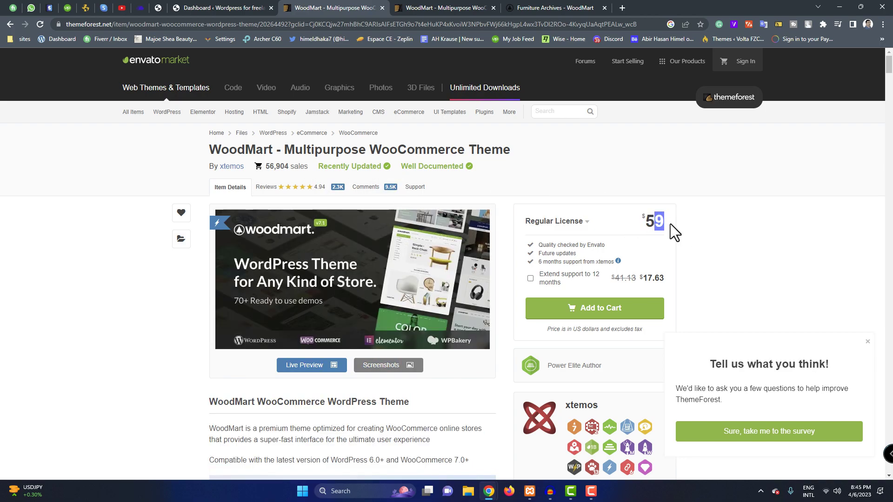
left_click(574, 227)
left_click_drag(651, 226, 667, 225)
scroll(551, 242, "down", 2)
scroll(551, 235, "down", 2)
scroll(551, 235, "up", 4)
Switch to the desktop, open the downloaded WoodMart theme zip in File Explorer and maximize its window
left_click(839, 7)
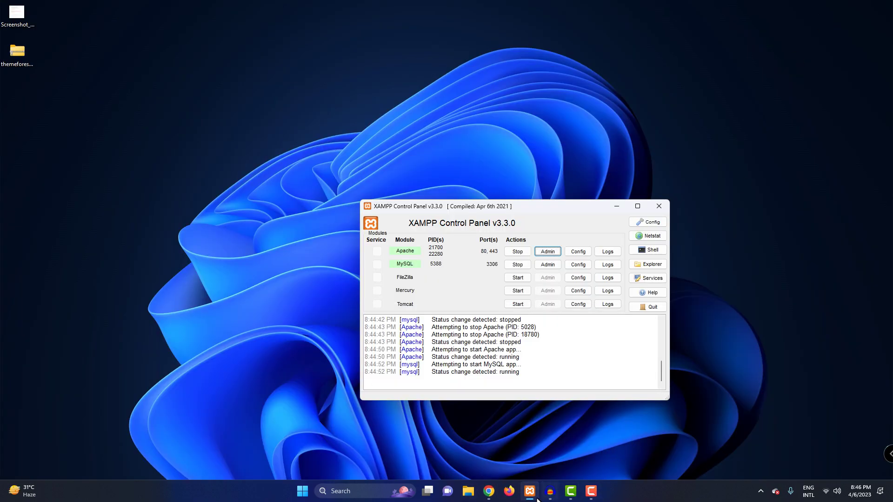
left_click(488, 491)
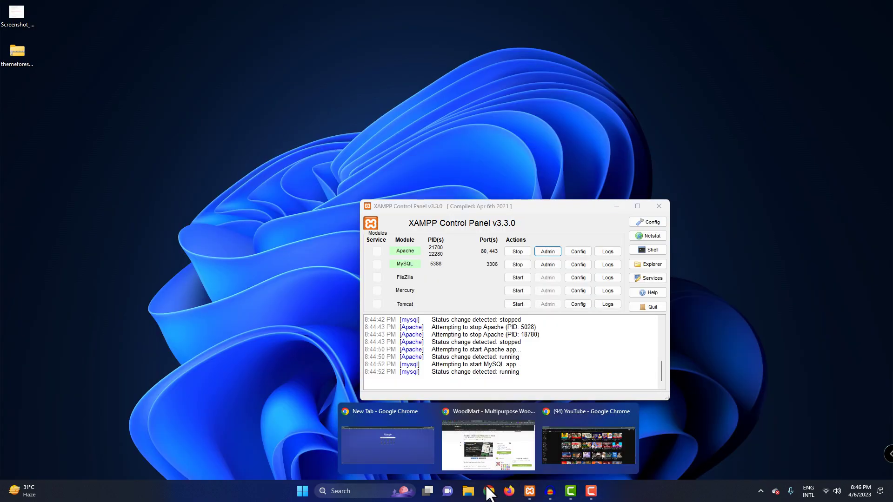
left_click(532, 453)
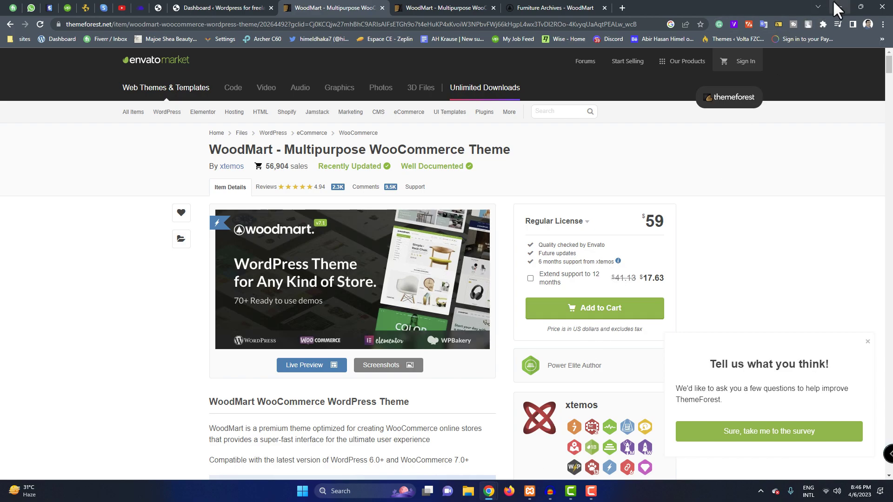
left_click(833, 2)
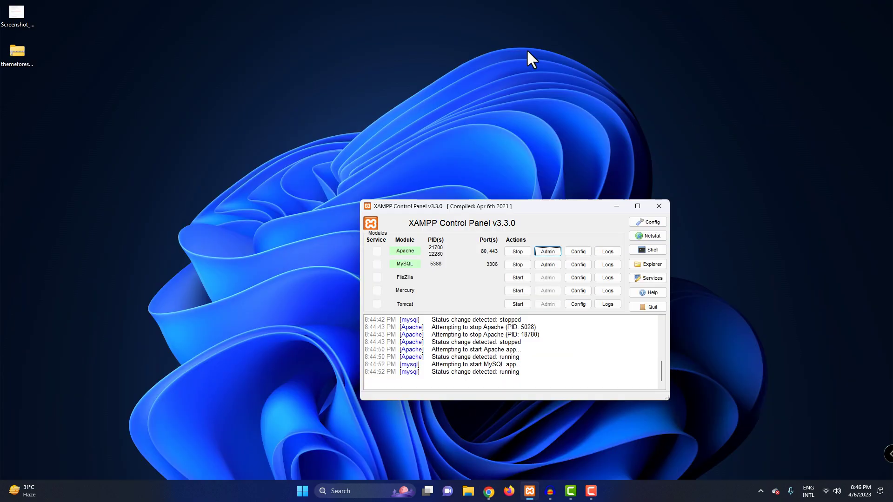
double_click(24, 65)
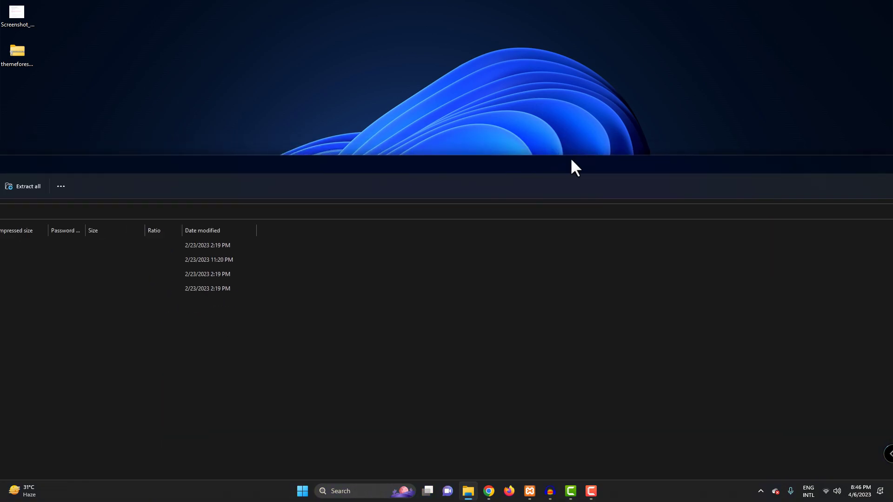
left_click_drag(571, 157, 825, 88)
double_click(717, 14)
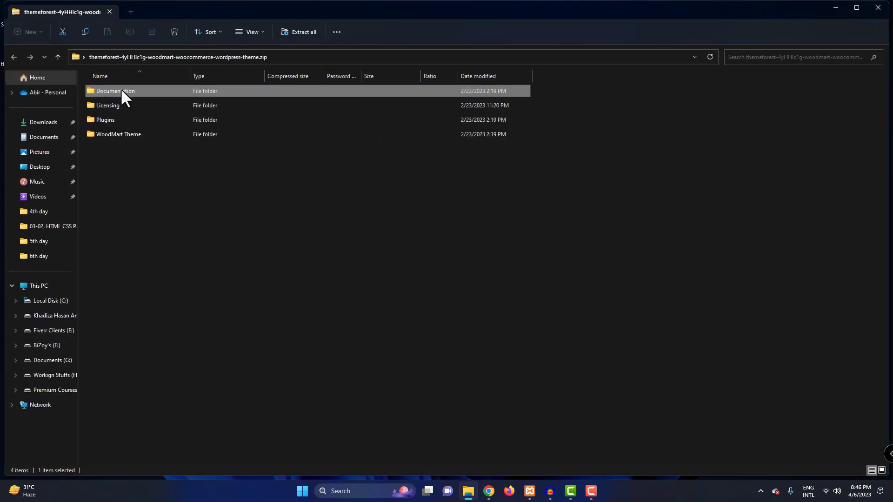
Browse the archive's Licensing, Plugins and WoodMart Theme folders to examine which files the package contains
double_click(122, 100)
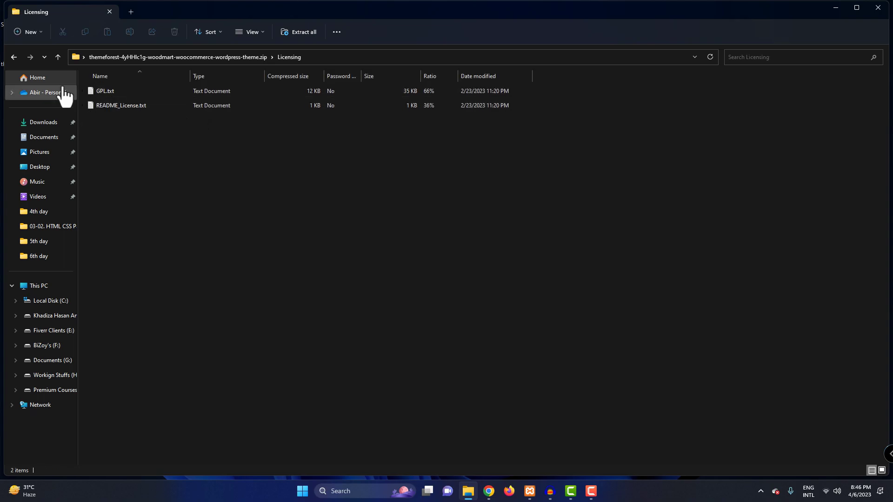
left_click(14, 57)
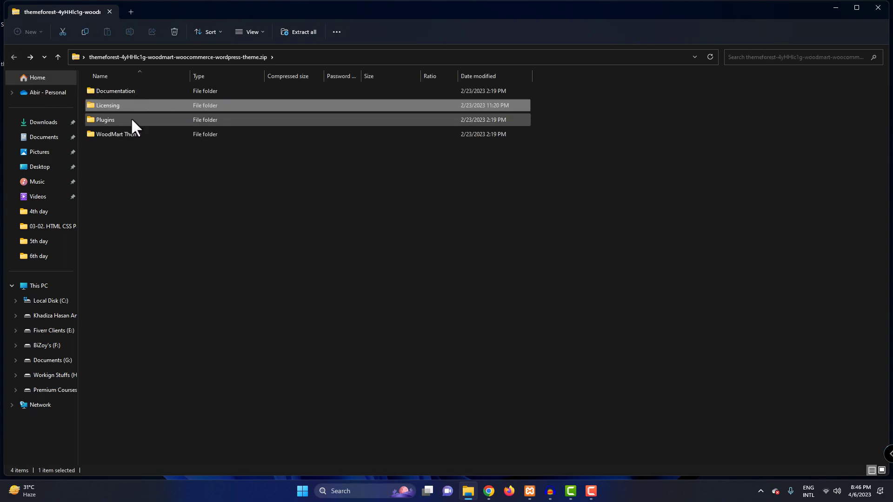
double_click(130, 119)
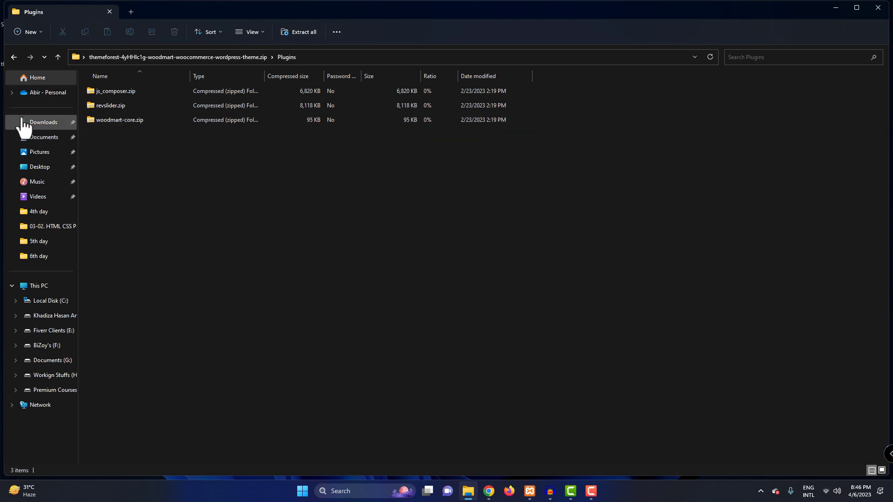
left_click(14, 57)
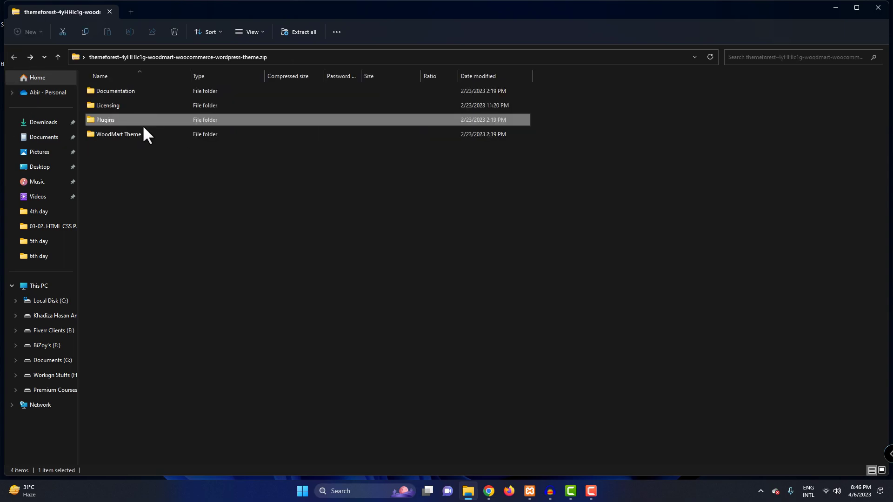
double_click(119, 118)
left_click(14, 56)
left_click(118, 134)
double_click(130, 134)
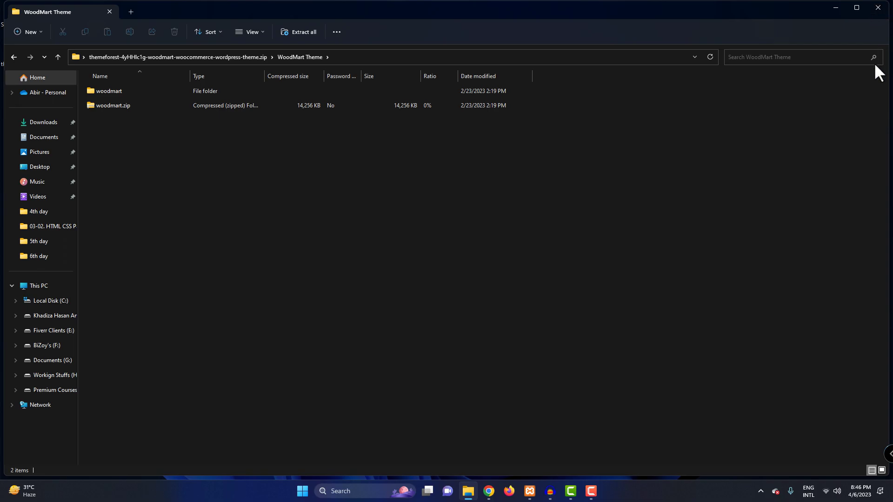
Extract the WoodMart theme zip on the desktop into the suggested folder of the same name
left_click(842, 7)
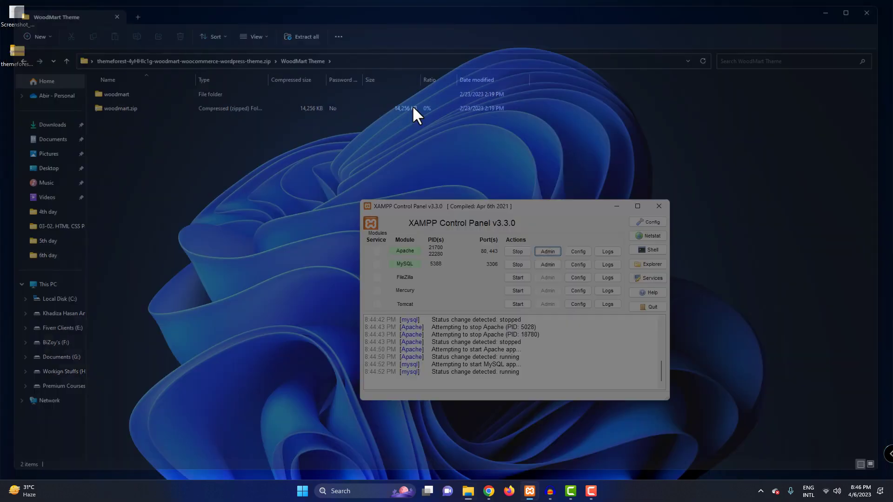
right_click(20, 55)
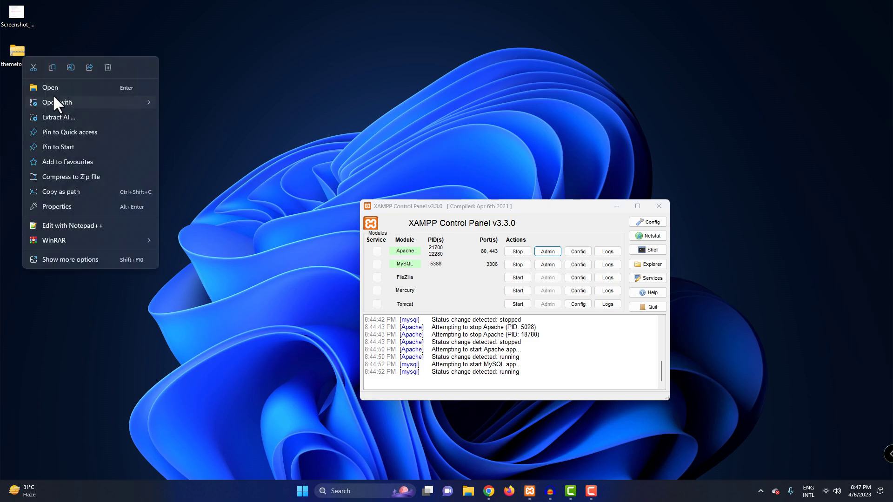
left_click(62, 121)
left_click(529, 331)
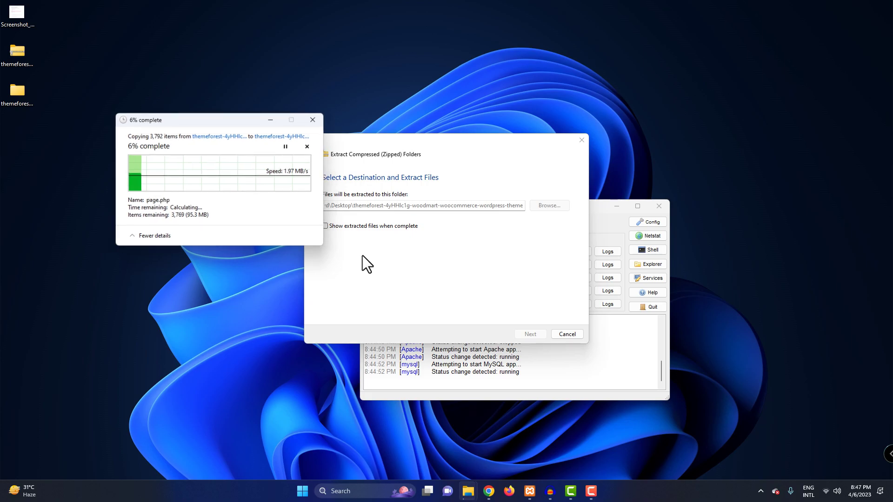
Switch back to the Chrome window that holds the WoodMart page and the WordPress dashboard
mouse_move(489, 496)
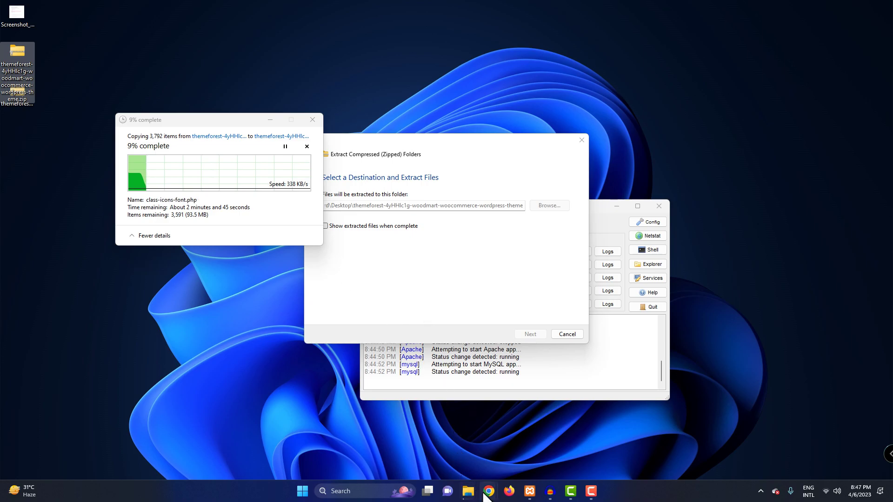
left_click(492, 462)
left_click(446, 456)
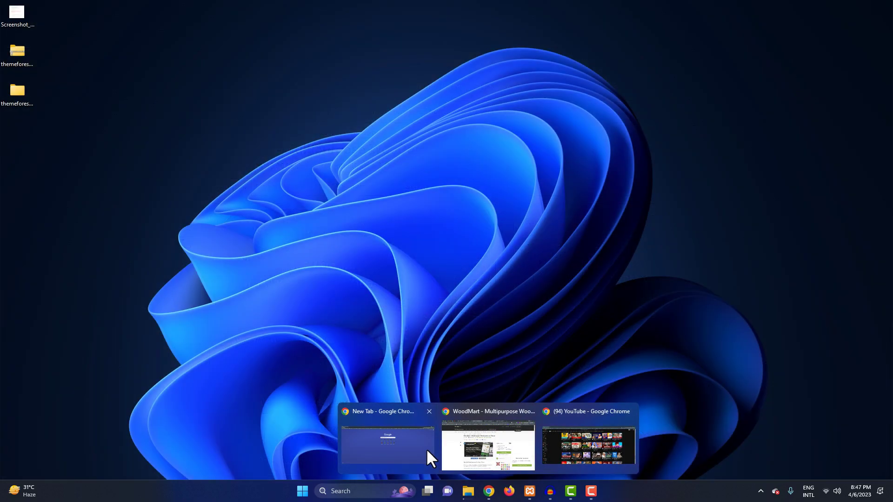
mouse_move(488, 491)
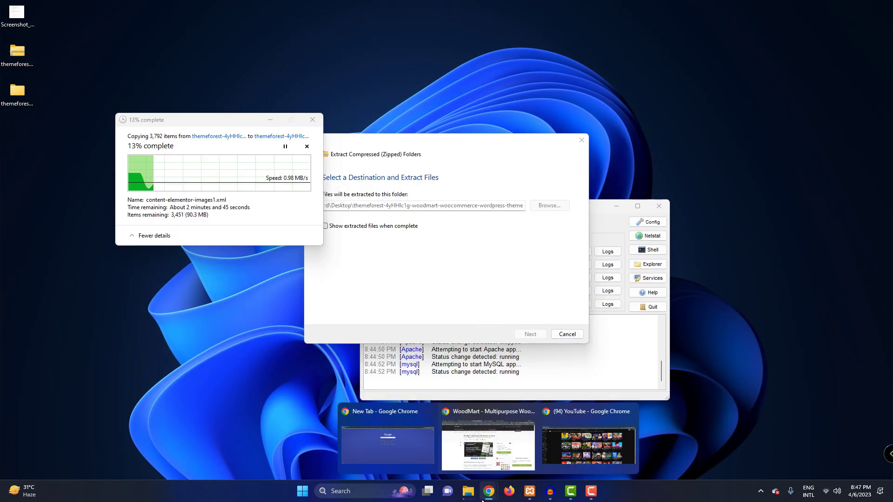
left_click(503, 442)
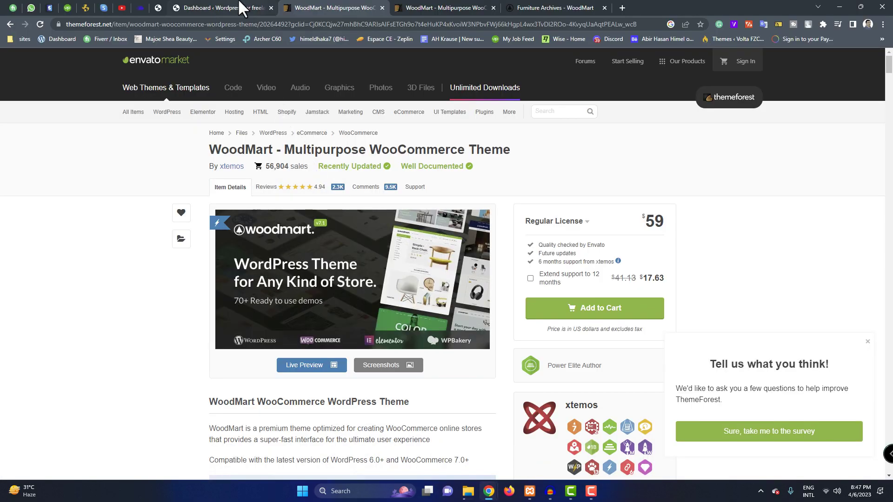
Open the local site's WordPress dashboard and go from its themes page to adding a new theme
left_click(158, 8)
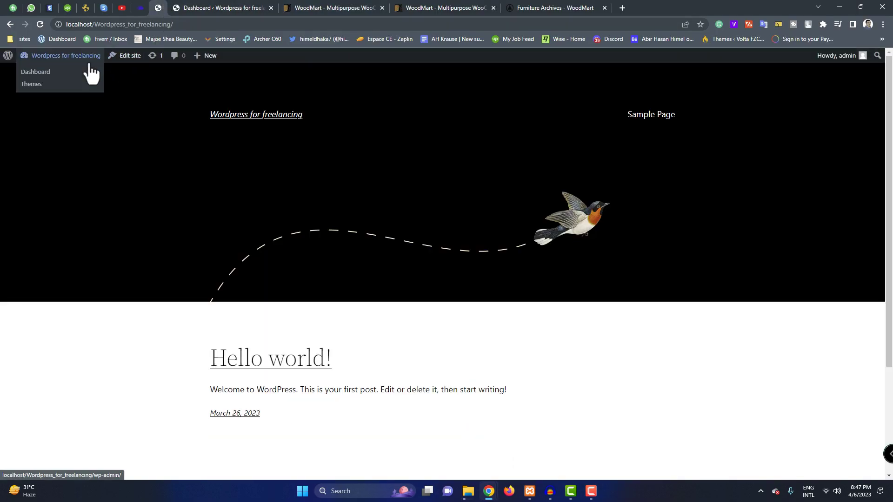
left_click(87, 73)
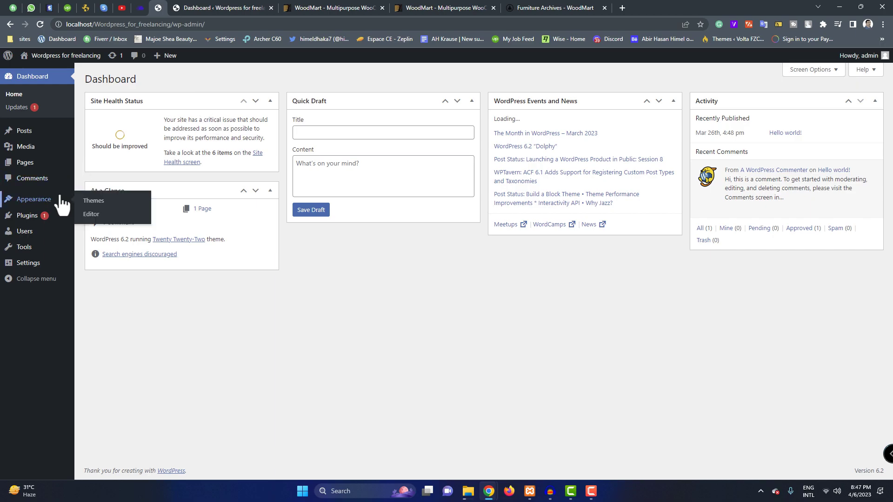
mouse_move(30, 199)
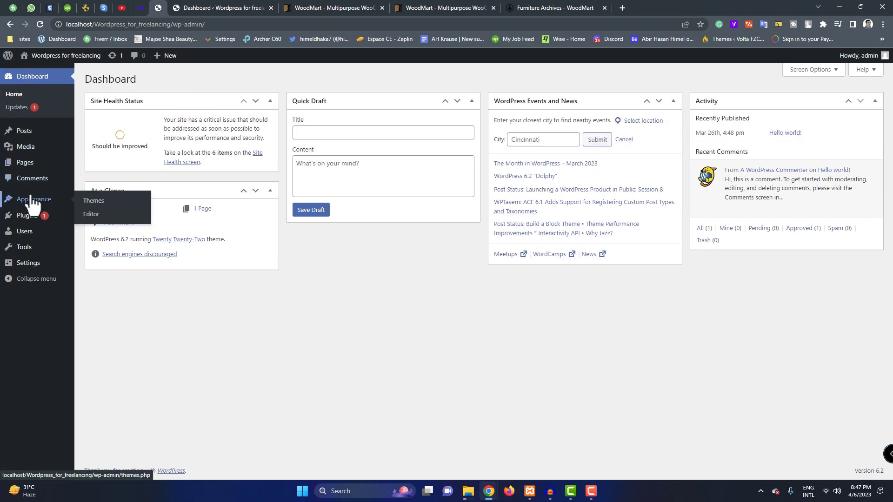
left_click(109, 201)
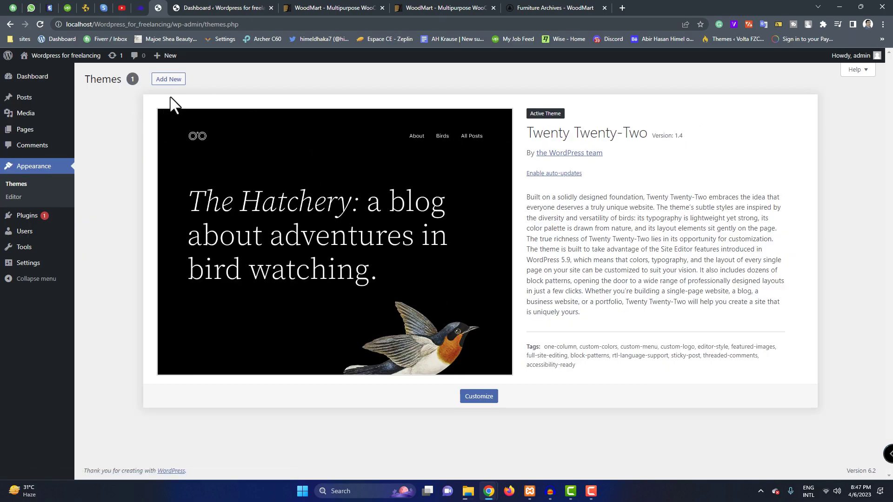
left_click(166, 80)
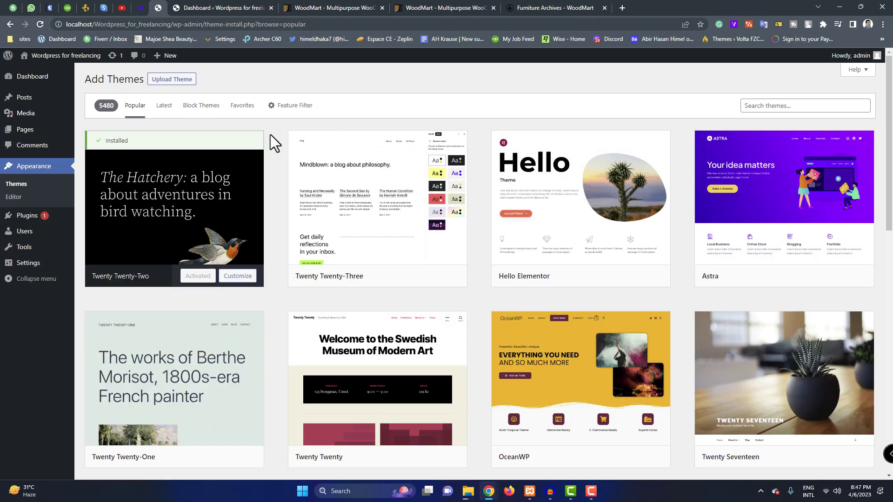
Start a theme upload and choose woodmart.zip from the WoodMart Theme folder of the extracted package on the desktop
scroll(564, 265, "down", 9)
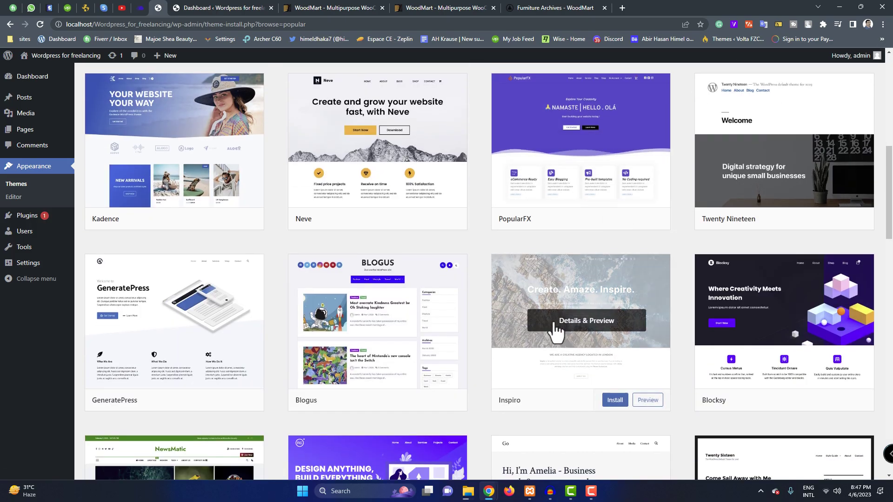
scroll(512, 333, "down", 17)
scroll(437, 339, "up", 7)
scroll(436, 331, "up", 19)
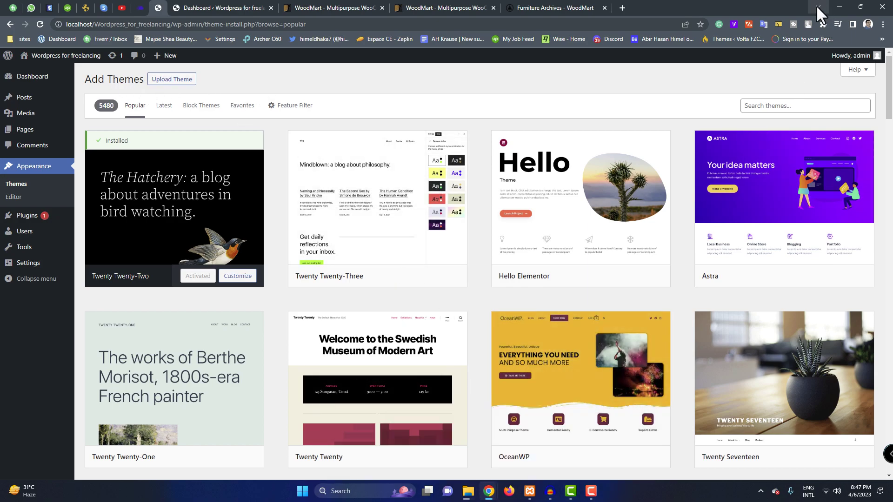
left_click(173, 86)
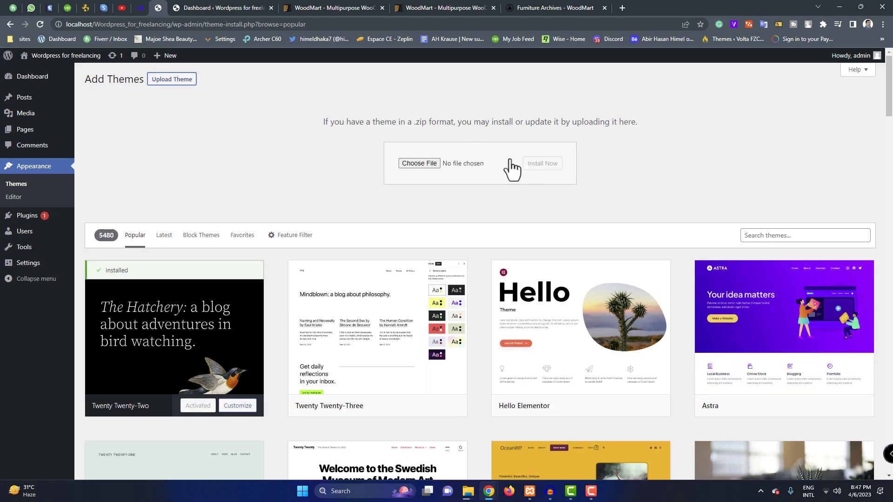
left_click(443, 164)
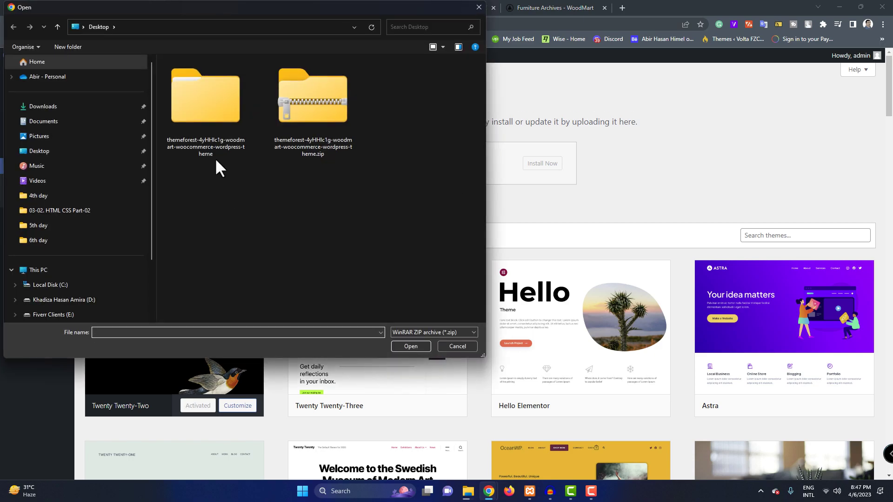
left_click(233, 133)
double_click(216, 119)
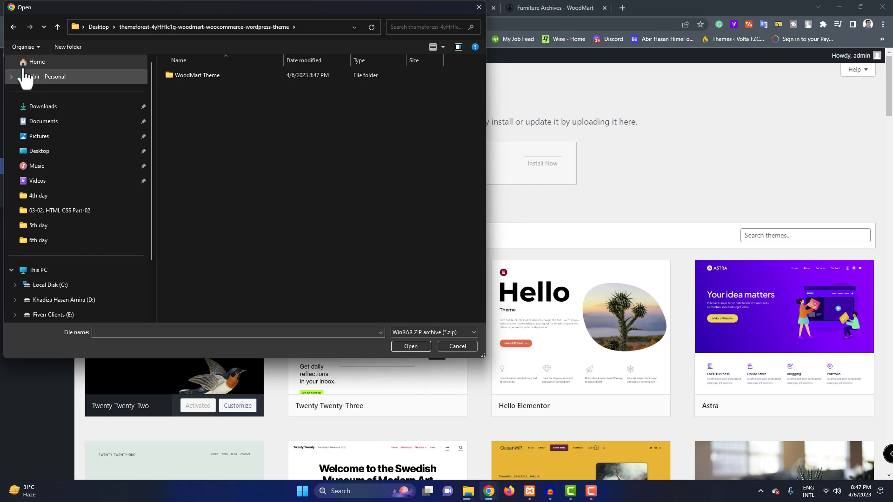
double_click(193, 77)
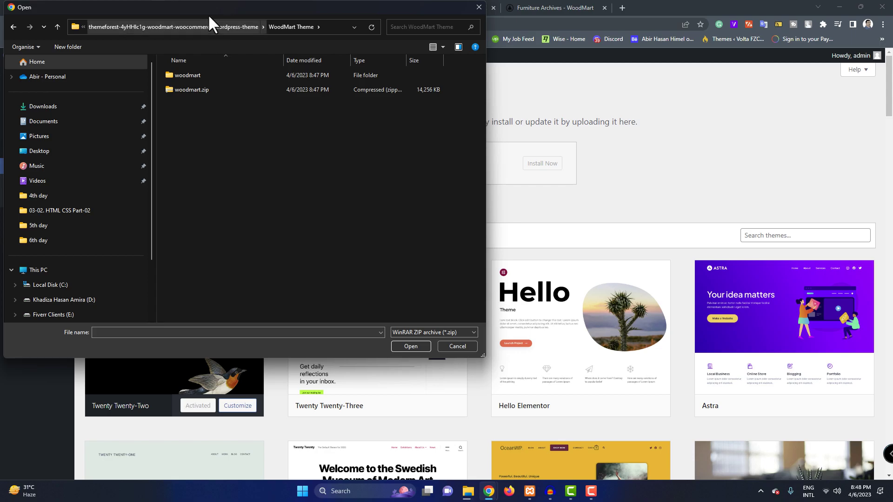
left_click_drag(264, 9, 465, 197)
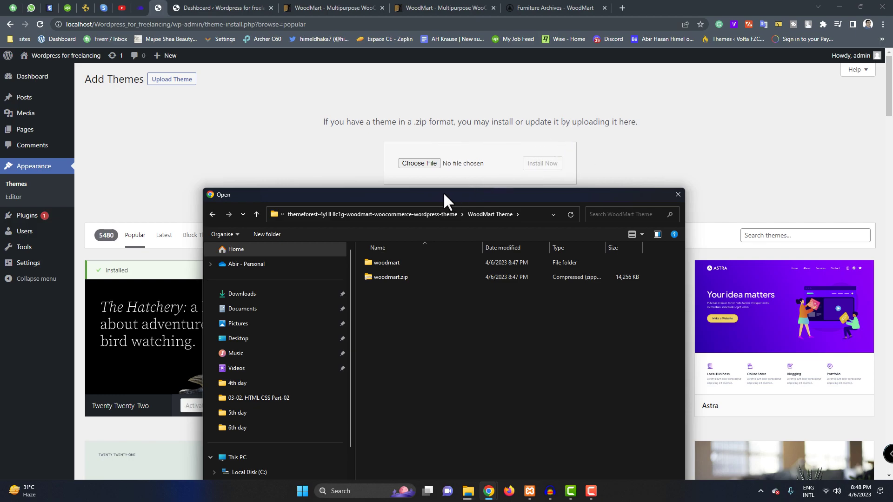
double_click(369, 278)
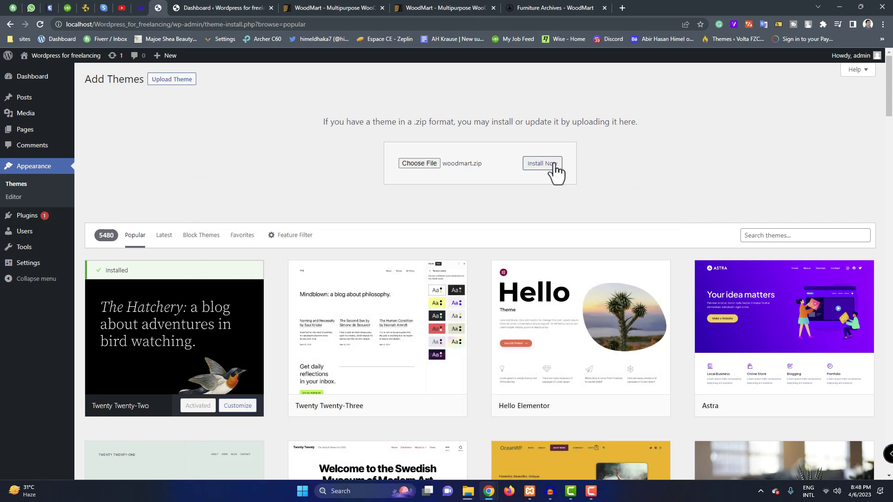
Install the uploaded woodmart.zip theme and activate it on the site
left_click(542, 164)
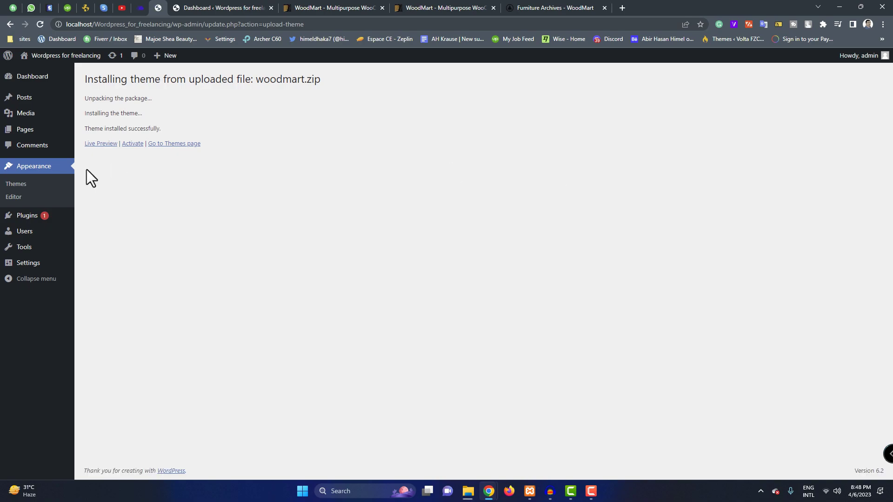
left_click(131, 145)
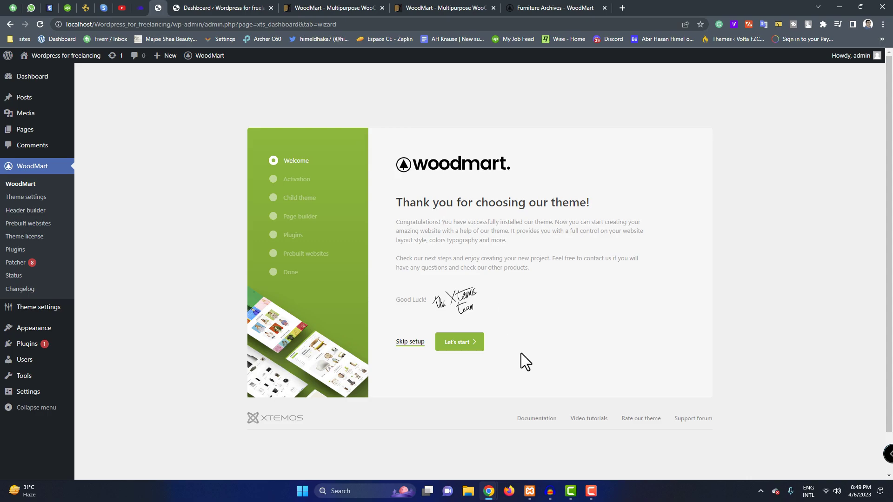
Start the WoodMart setup wizard and skip the theme license activation
mouse_move(458, 351)
left_mouse_down()
mouse_move(452, 373)
mouse_move(460, 350)
left_mouse_up()
left_click(460, 350)
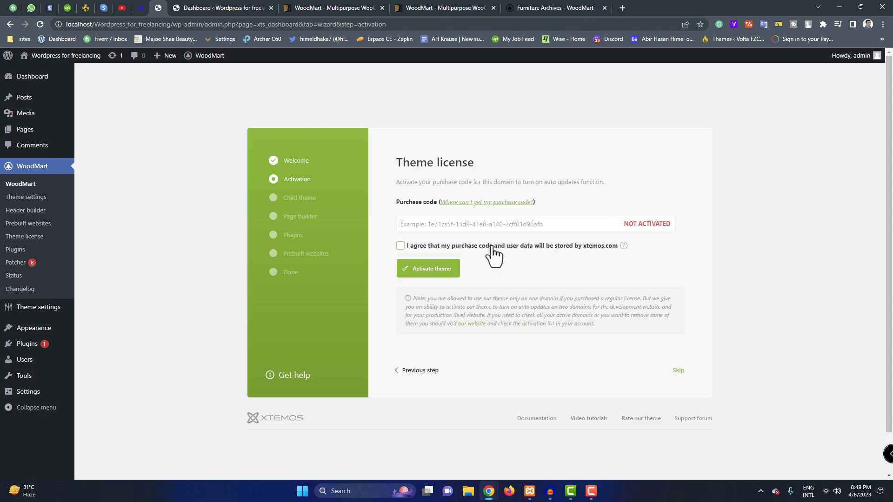
left_click(678, 371)
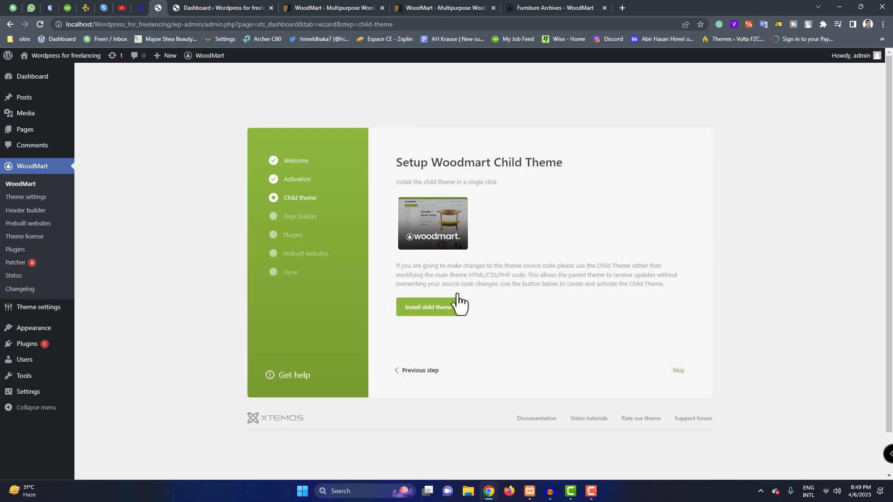
Install the WoodMart child theme and continue to the page builder choice
left_click(422, 309)
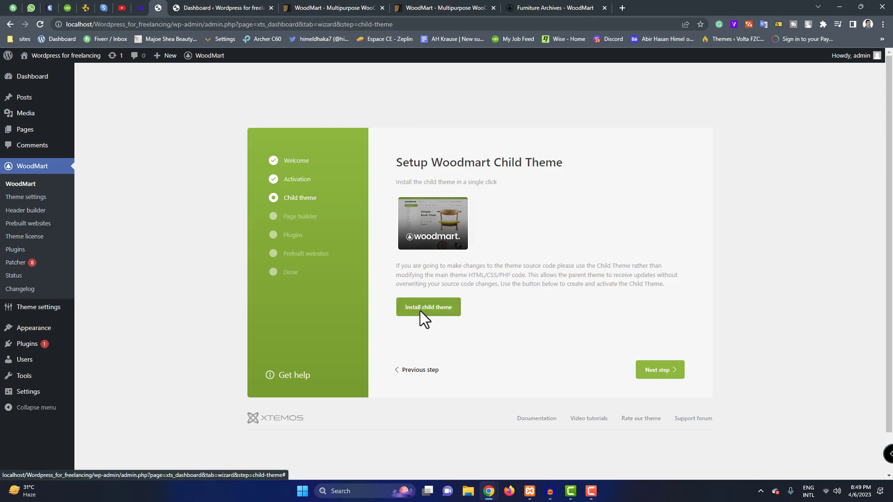
left_click(666, 372)
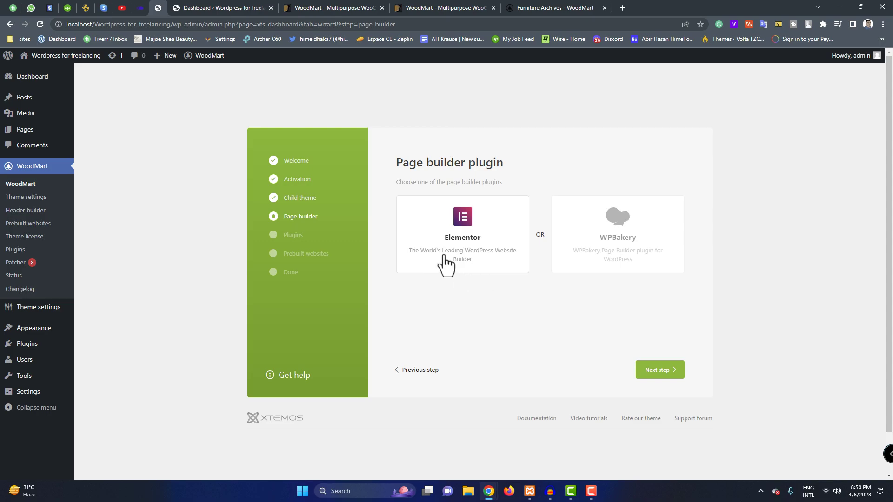
Accept Elementor as the page builder and install and activate all plugins listed in the wizard
left_click(644, 367)
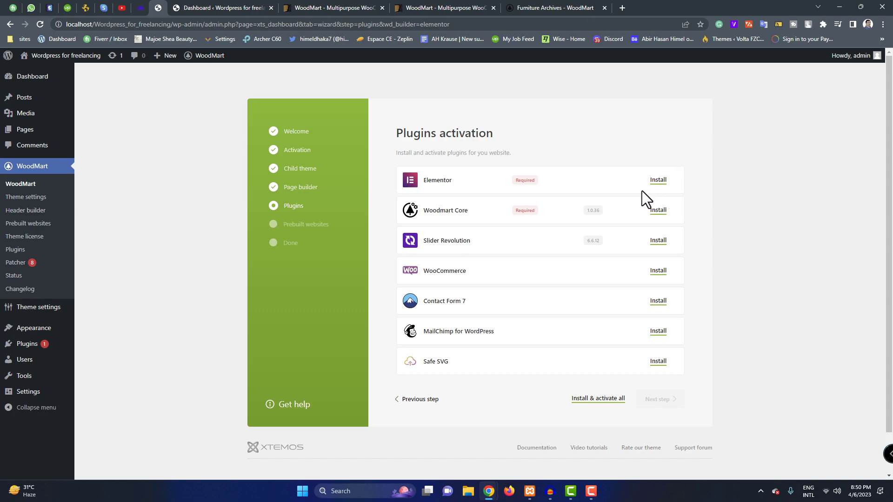
left_click(616, 399)
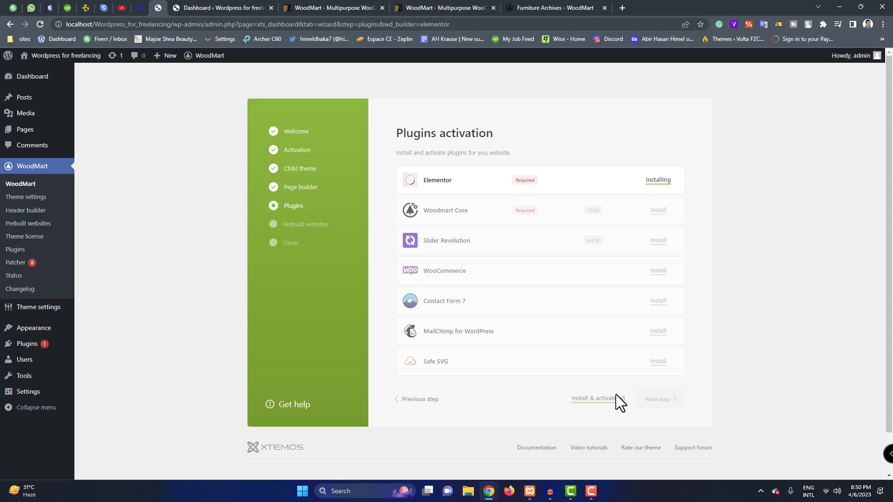
mouse_move(564, 493)
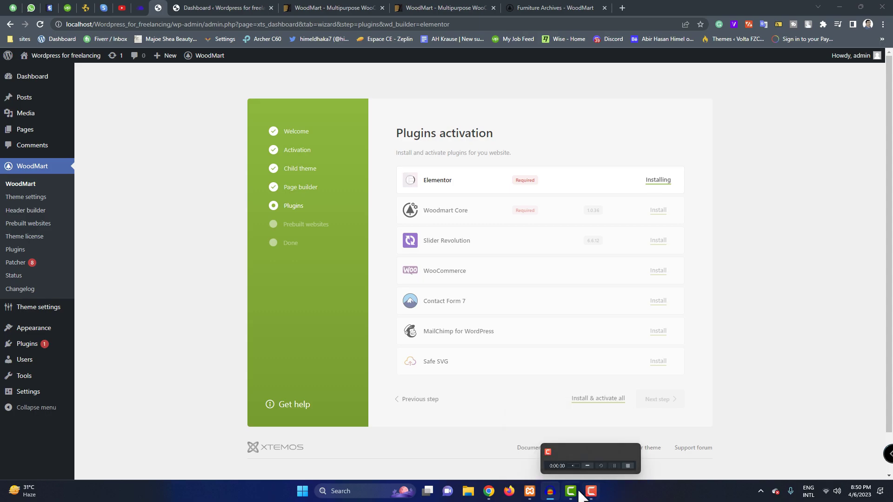
left_click(568, 489)
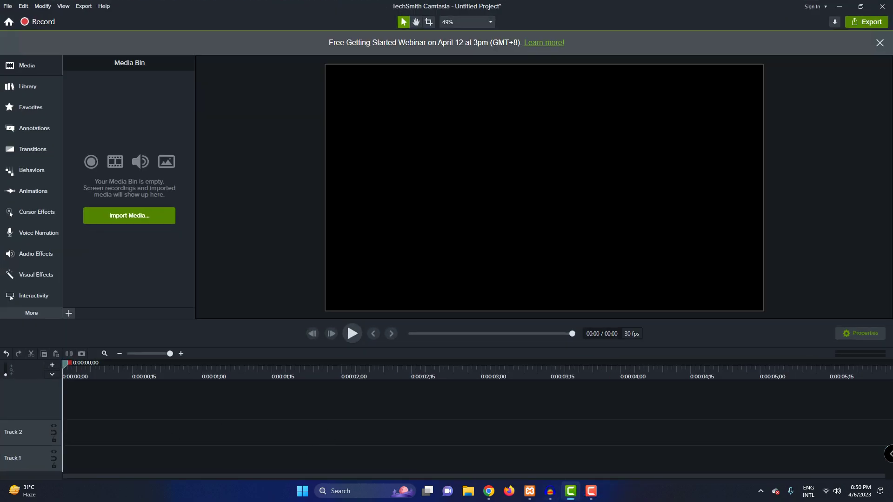
left_click(576, 490)
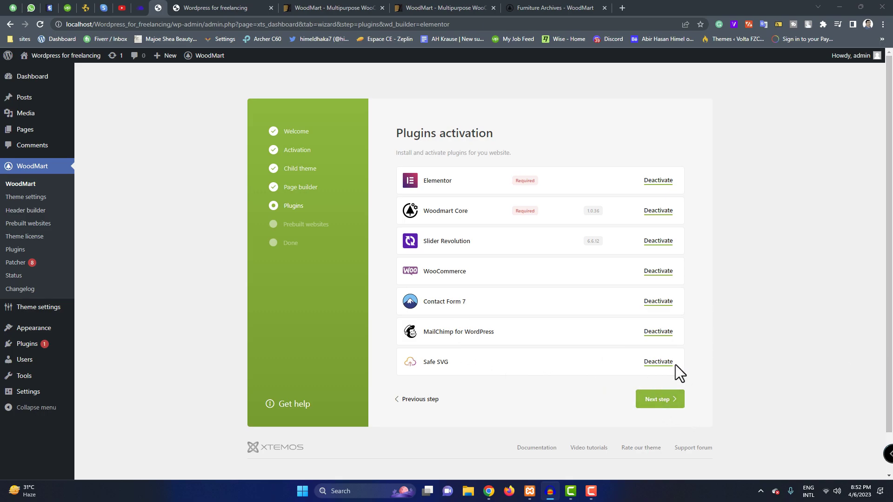
Continue the setup wizard to the prebuilt websites and look over the first demos offered for import
left_click(667, 398)
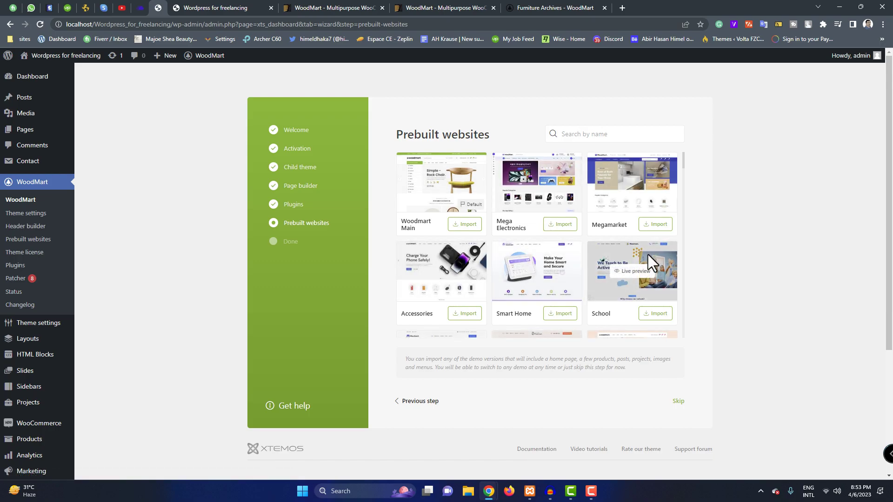
scroll(558, 298, "down", 1)
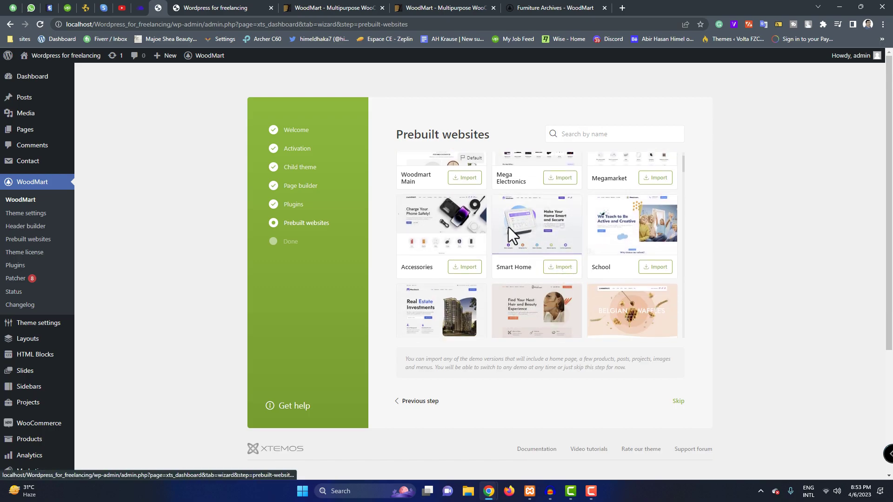
Switch to the WoodMart page on ThemeForest and open the theme's live preview
left_click(365, 9)
left_click(439, 8)
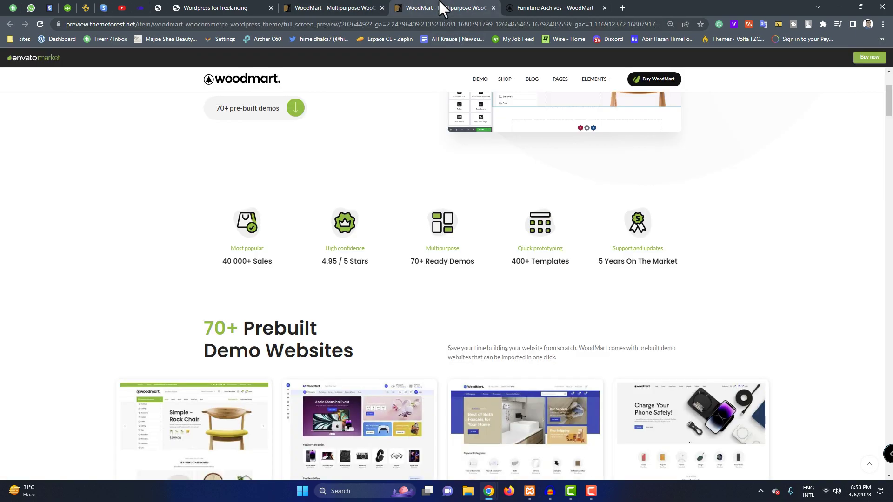
left_click(375, 8)
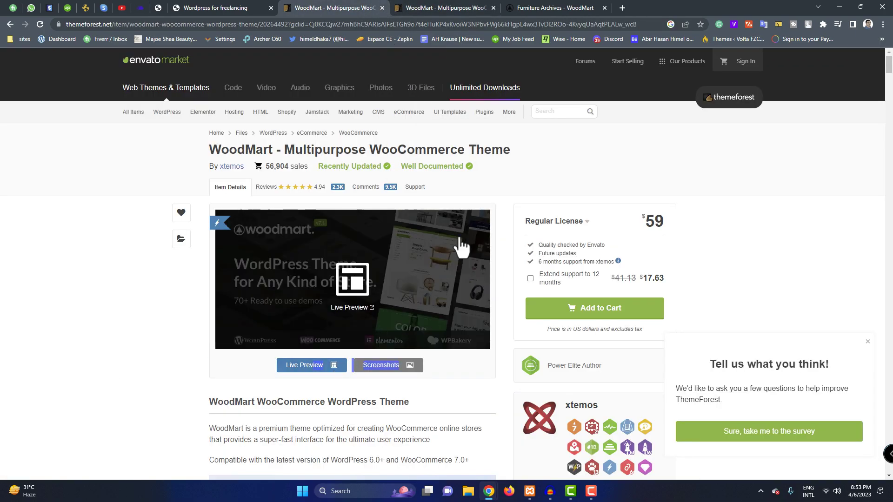
left_click(328, 365)
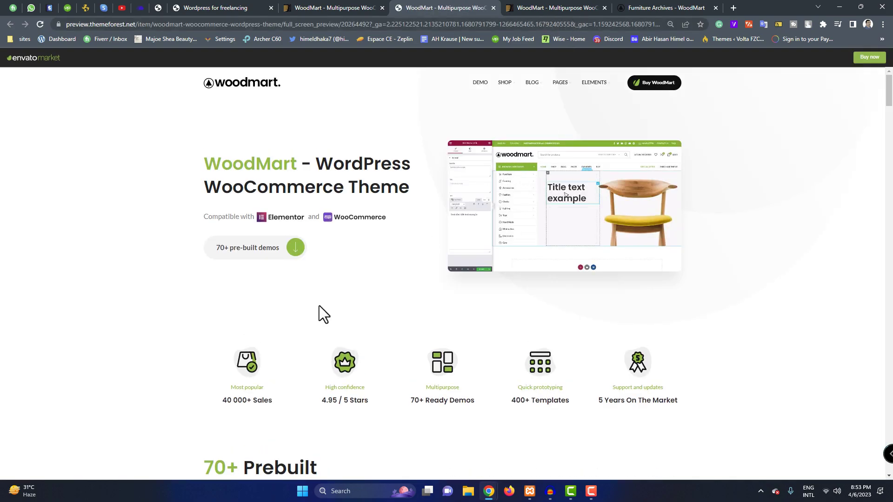
Look through the gallery of prebuilt demo websites on the WoodMart preview page to compare their designs
scroll(343, 269, "down", 15)
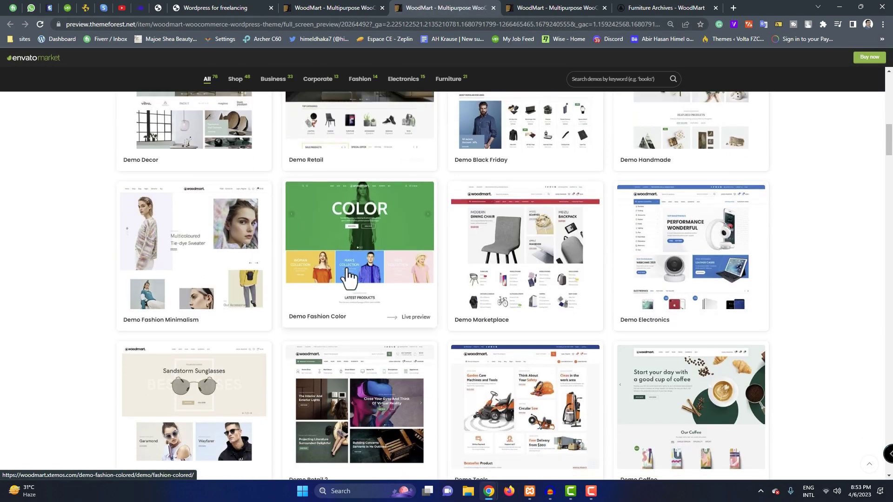
scroll(346, 278, "down", 20)
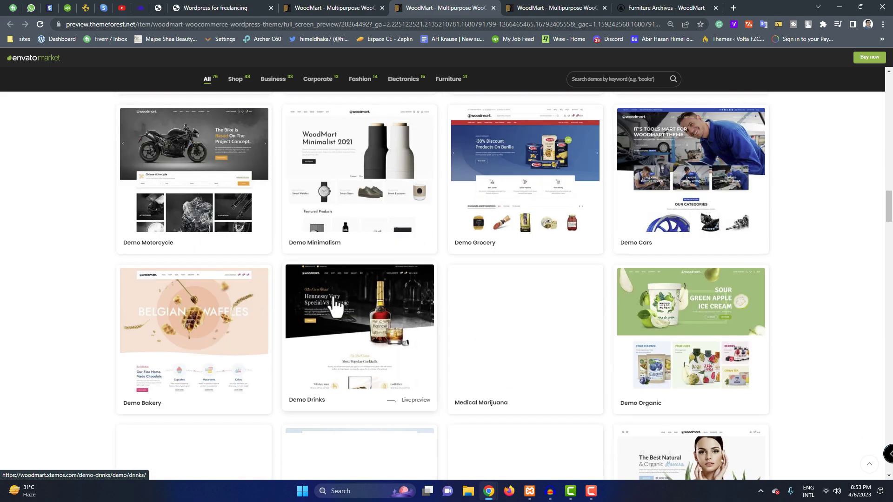
scroll(336, 307, "down", 17)
scroll(340, 344, "down", 15)
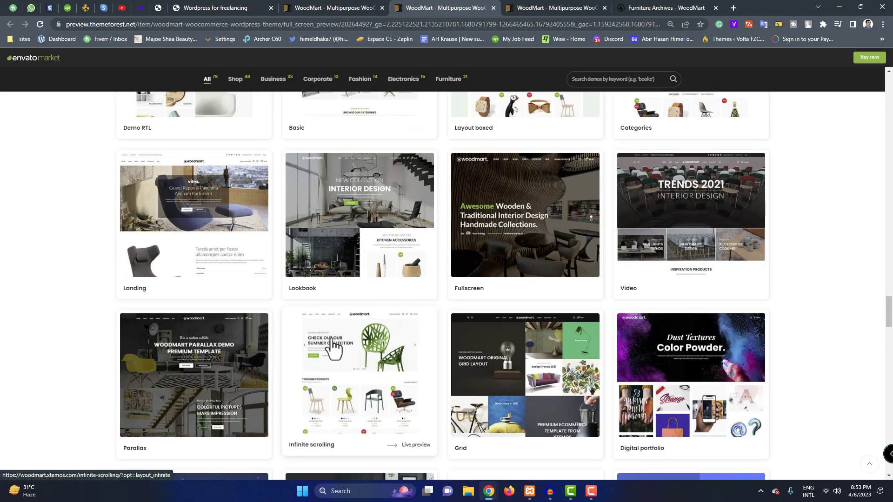
scroll(333, 348, "down", 5)
scroll(330, 346, "up", 11)
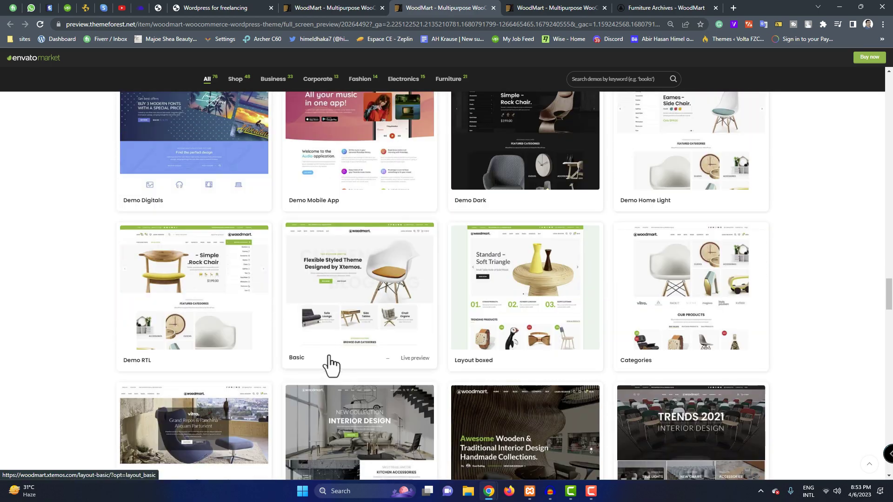
scroll(332, 365, "up", 20)
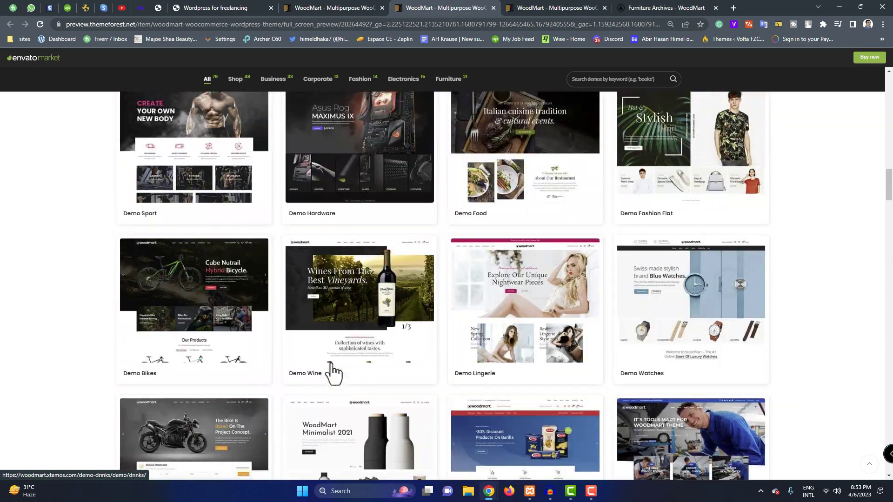
scroll(332, 374, "up", 7)
scroll(333, 375, "down", 3)
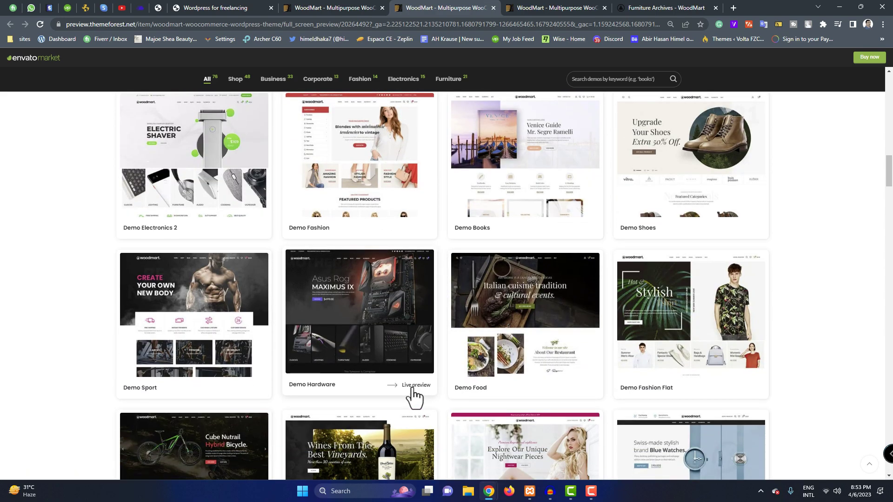
Open the live preview of the Hardware demo and look over its page down to the footer
left_click(413, 387)
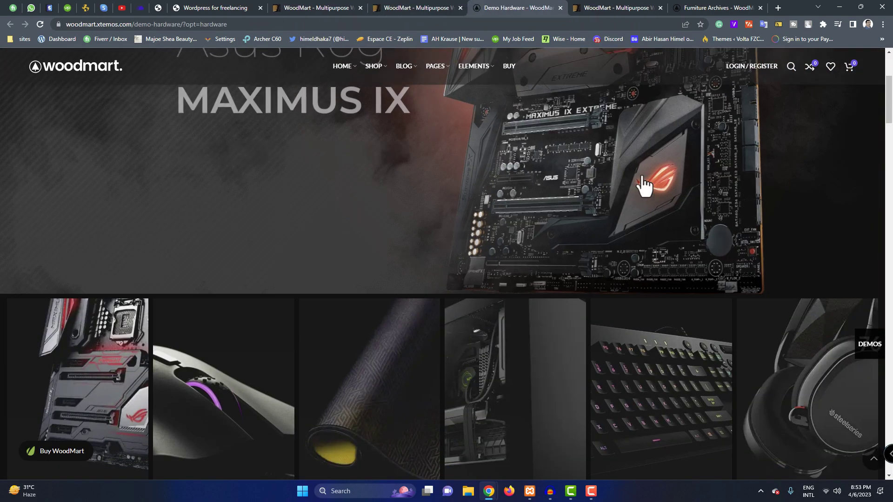
scroll(628, 232, "down", 20)
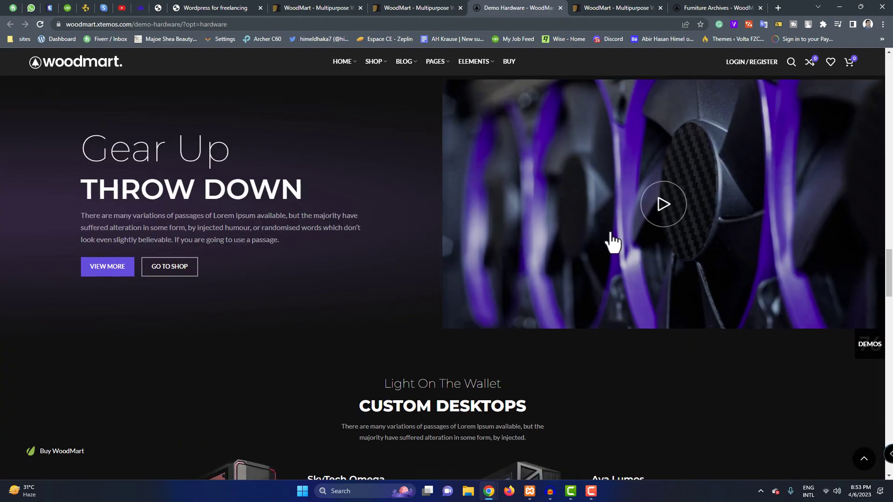
scroll(612, 241, "down", 20)
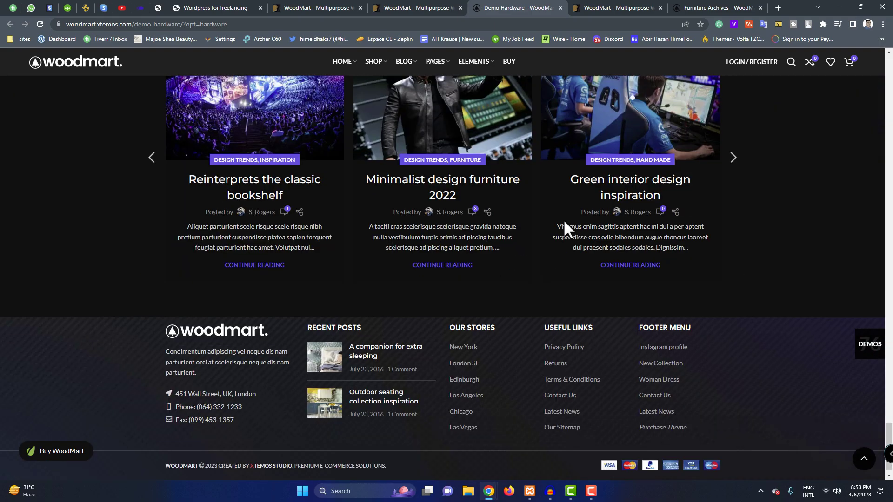
Return to the setup wizard's prebuilt websites, search for "hard" and import the Hardware demo
left_click(235, 7)
left_click(289, 8)
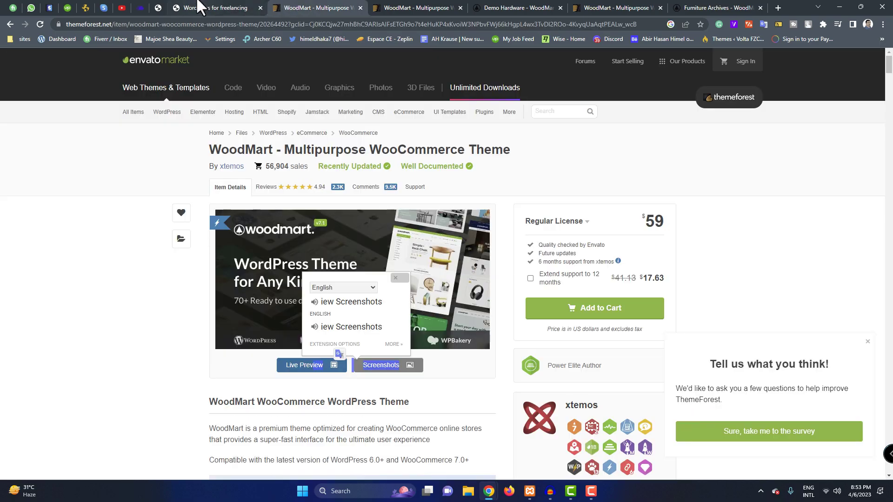
left_click(200, 7)
scroll(608, 262, "down", 5)
scroll(580, 279, "down", 4)
left_click(578, 139)
type("hae")
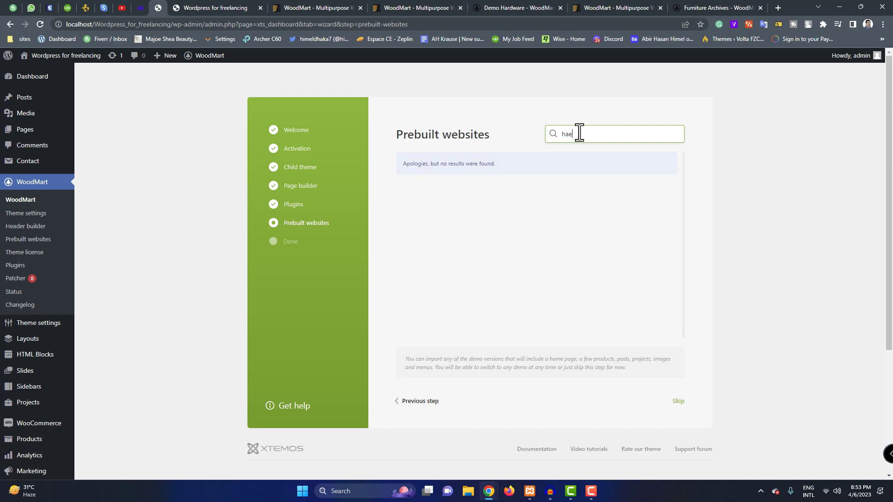
key("BackSpace")
type("rd")
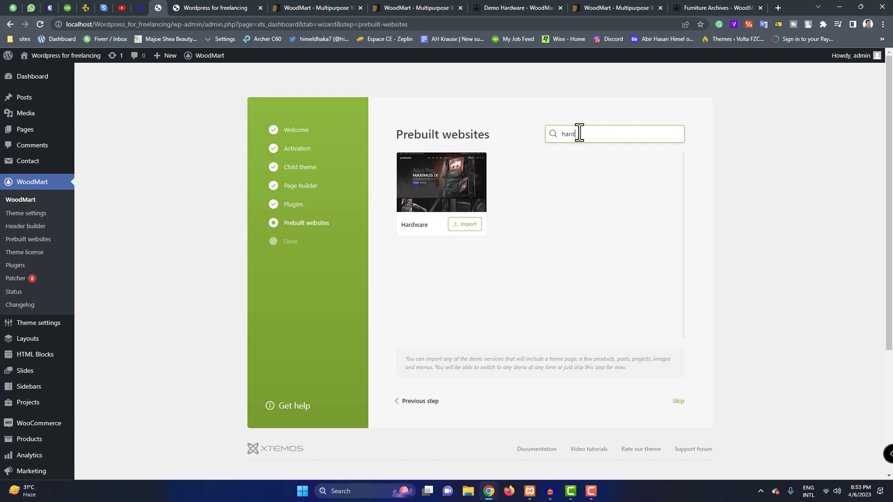
left_click(466, 225)
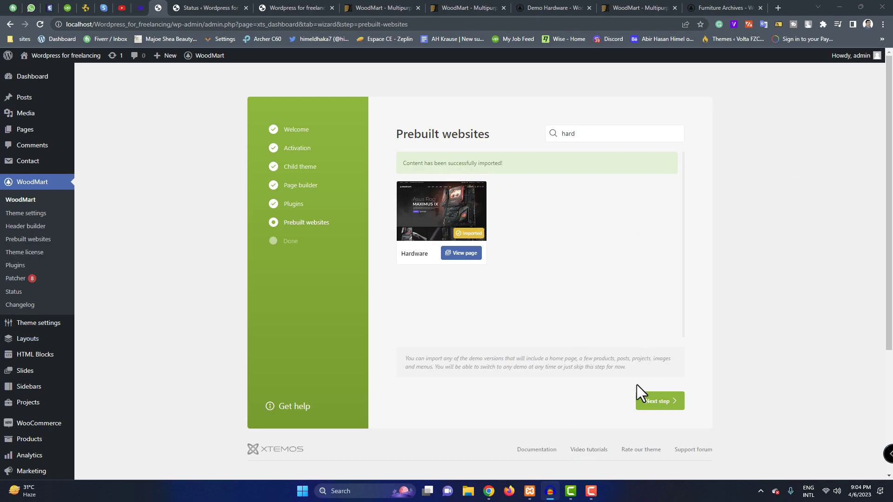
Finish the setup wizard and open the site's home page to look over the imported content
left_click(655, 403)
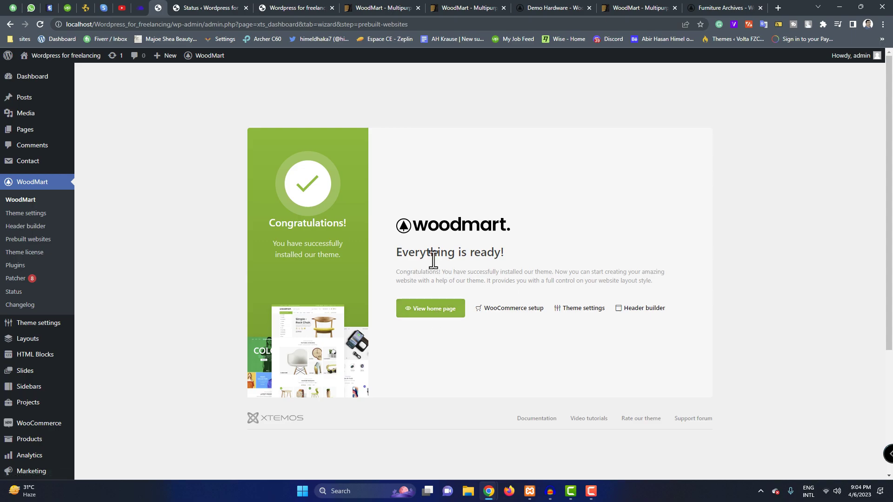
left_click(422, 314)
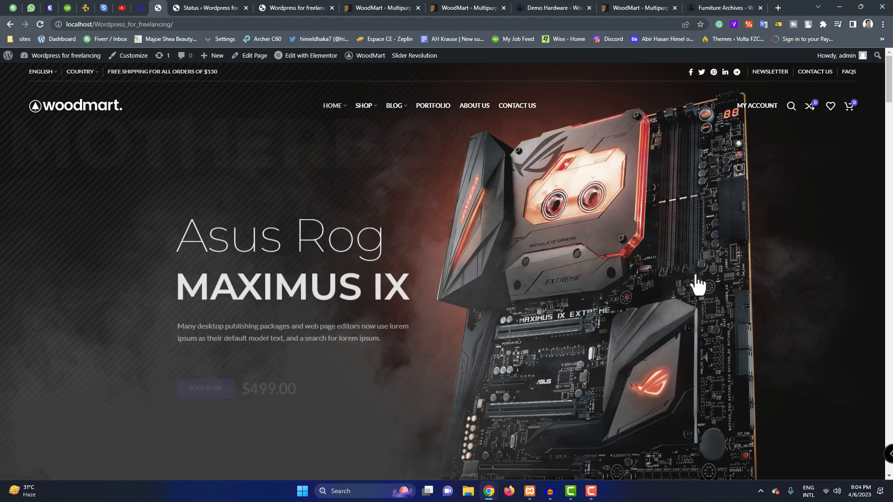
scroll(269, 163, "down", 1)
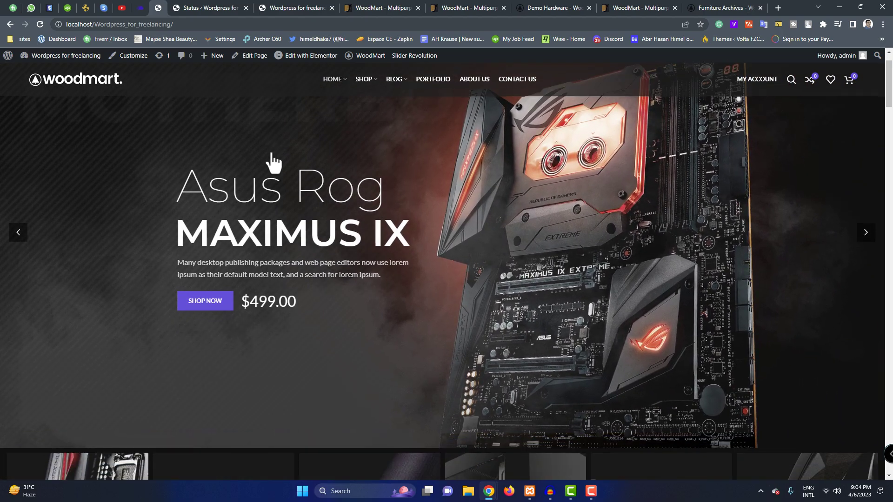
scroll(279, 164, "down", 7)
scroll(294, 186, "down", 14)
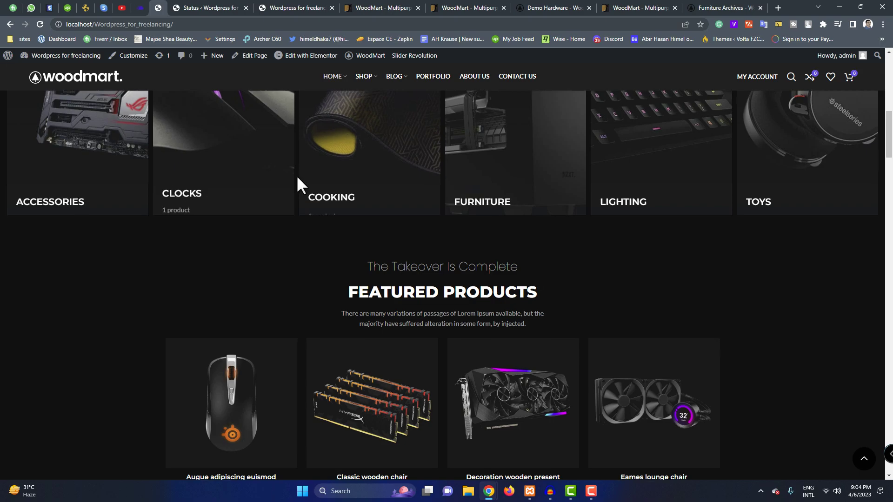
scroll(366, 205, "down", 5)
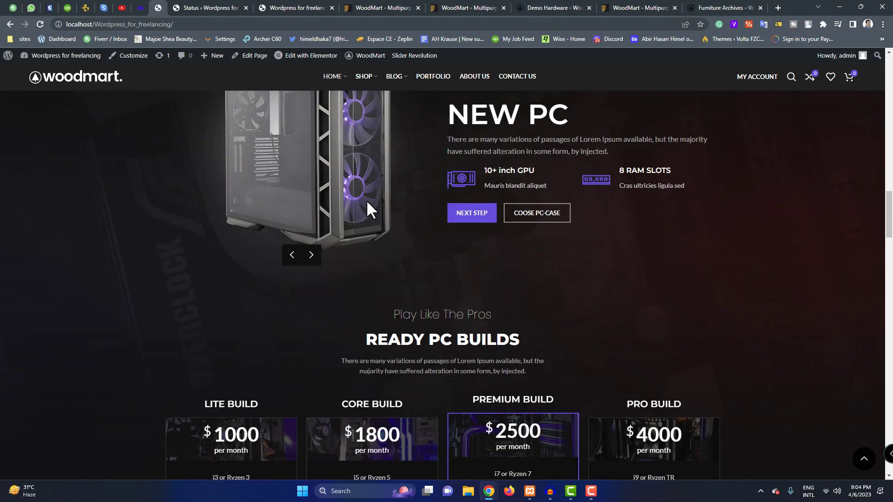
Compare the lower sections of the local home page with the online Hardware demo
left_click(446, 8)
left_click(404, 7)
left_click(577, 8)
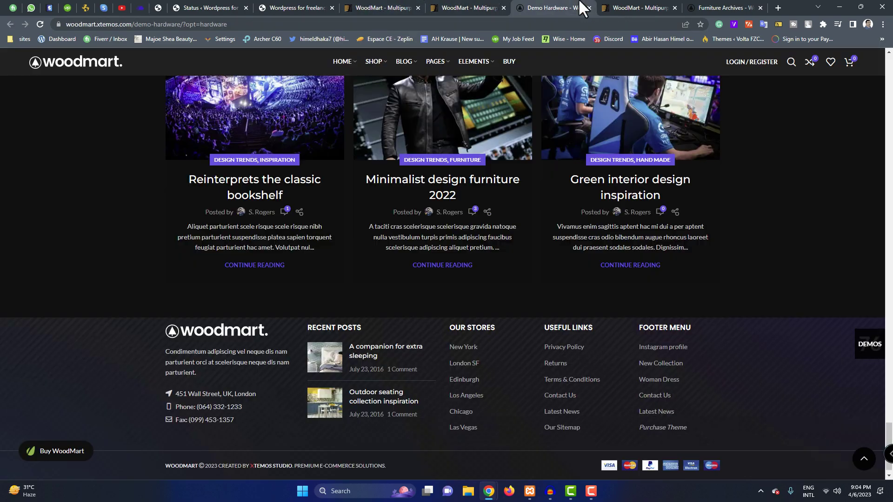
scroll(497, 279, "up", 10)
scroll(484, 309, "up", 10)
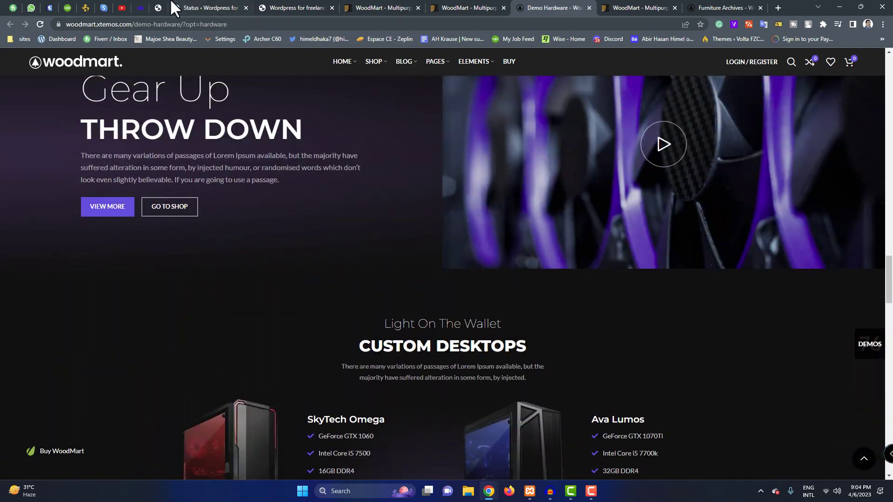
left_click(163, 6)
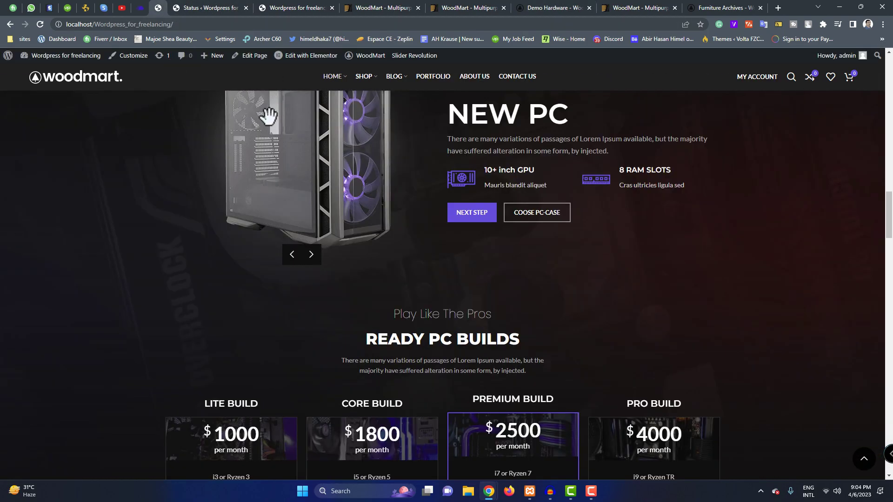
scroll(293, 135, "down", 10)
scroll(294, 142, "down", 15)
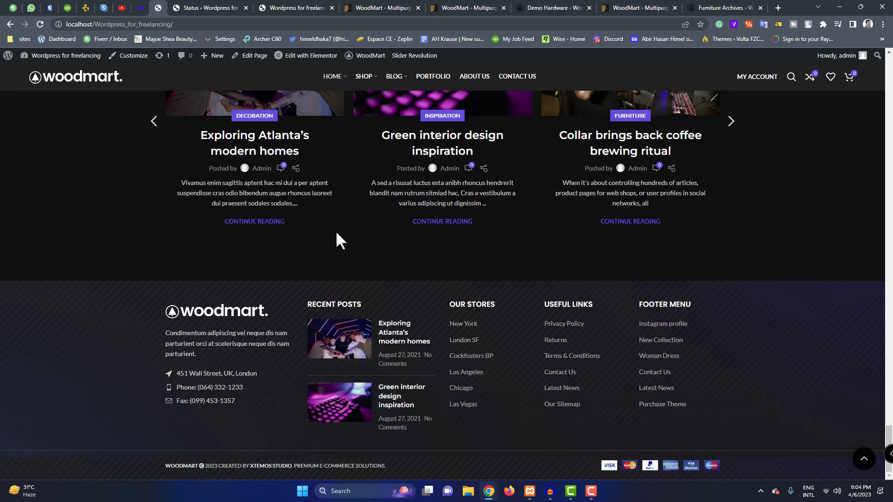
Return to the start of the local home page, check its Shop menu and browse the hero slider's slides
left_click(466, 340)
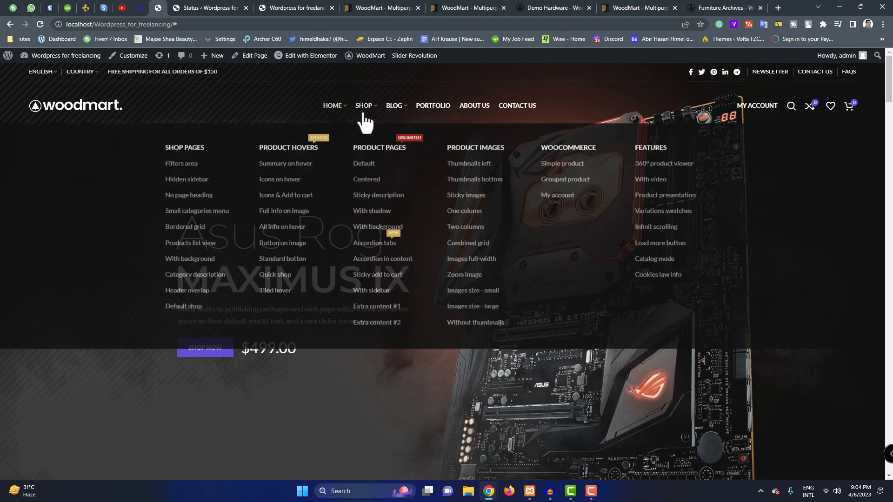
mouse_move(398, 114)
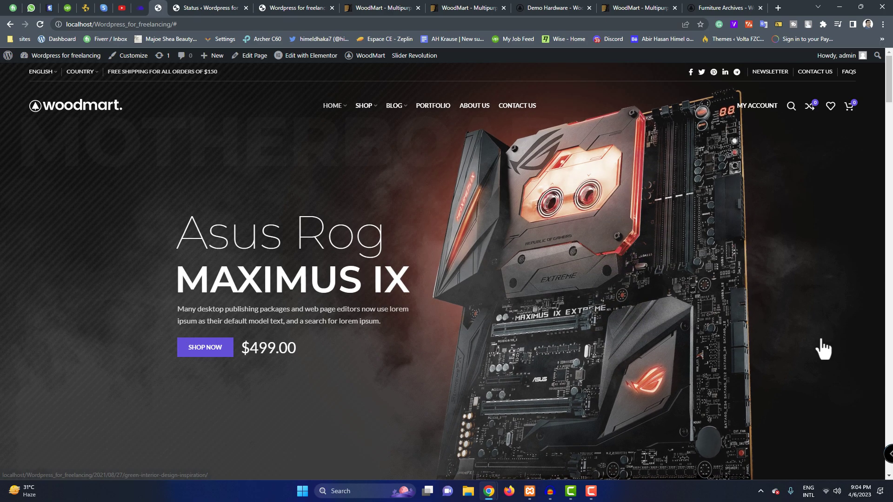
scroll(752, 351, "down", 3)
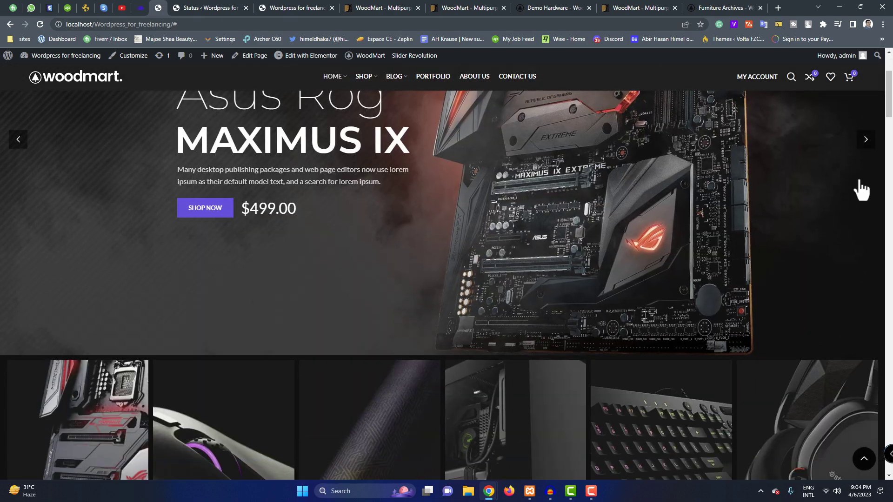
left_click(864, 140)
scroll(821, 228, "up", 3)
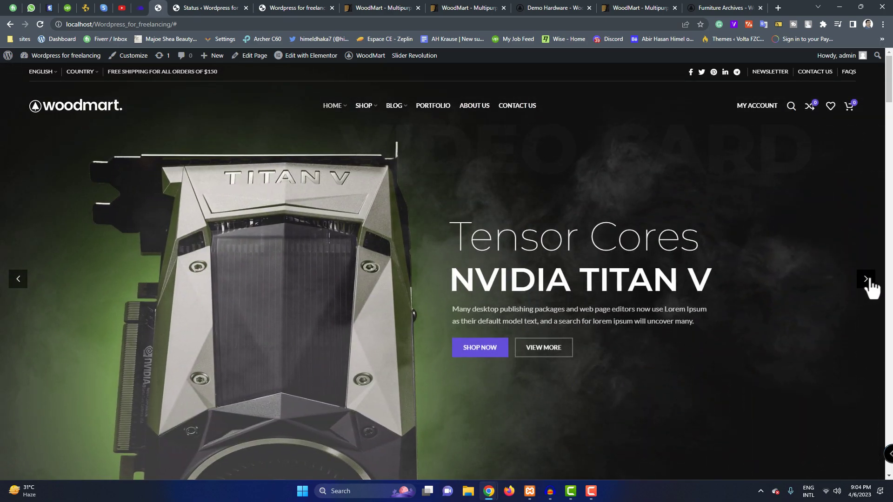
left_click(868, 280)
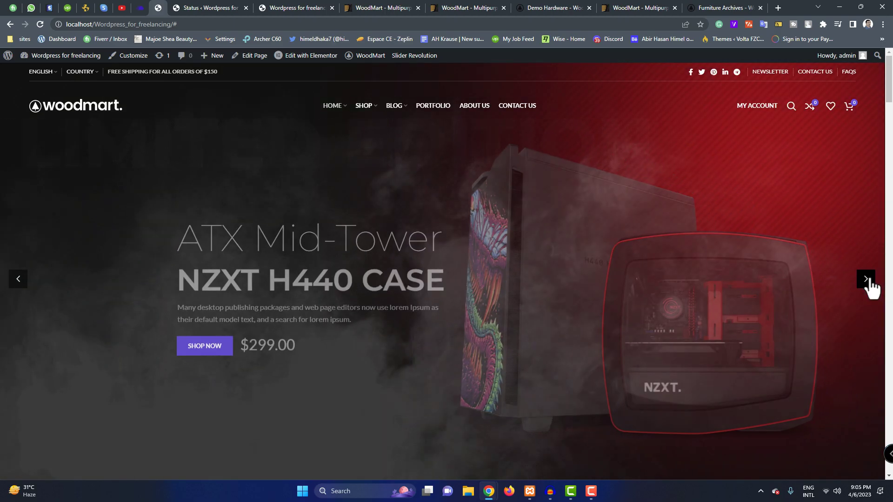
left_click(868, 280)
Switch to the online Hardware demo and browse its hero slider for comparison
left_click(403, 6)
left_click(463, 7)
left_click(536, 8)
scroll(205, 334, "up", 20)
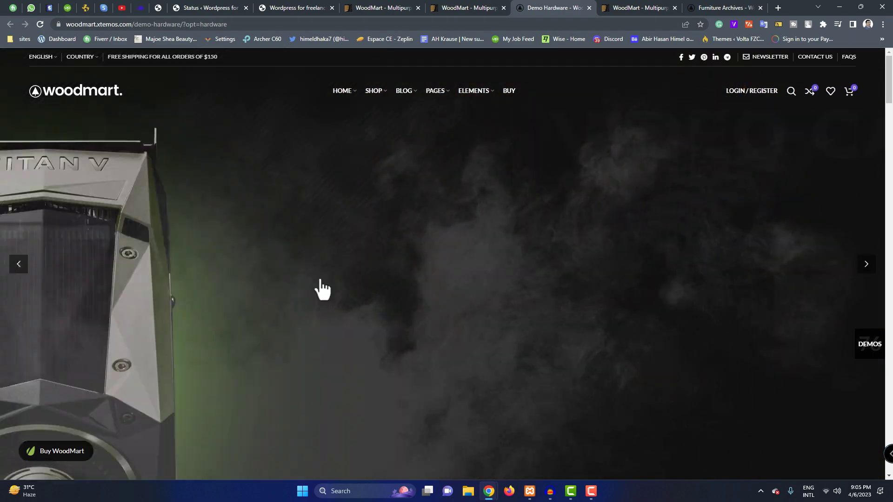
left_click(25, 267)
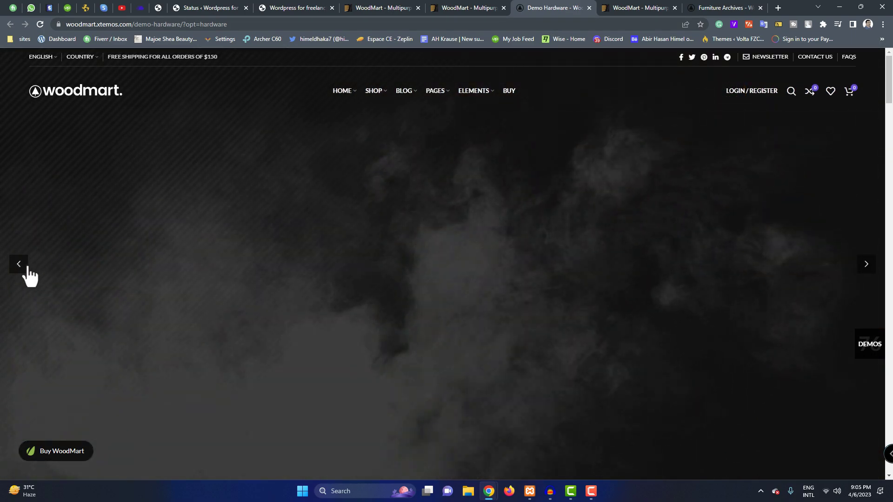
left_click(25, 267)
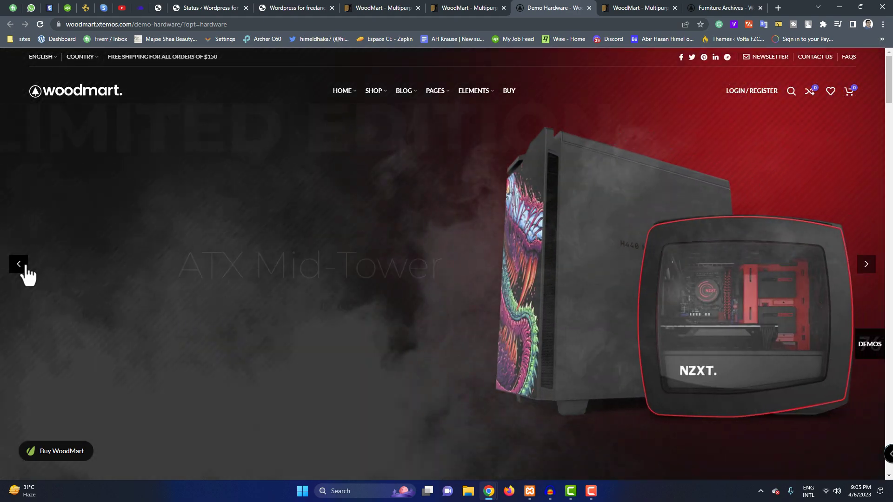
Reload the local site in its own tab and look through the whole home page down to the footer
left_click(270, 8)
left_click(228, 7)
left_click(279, 8)
left_click(40, 24)
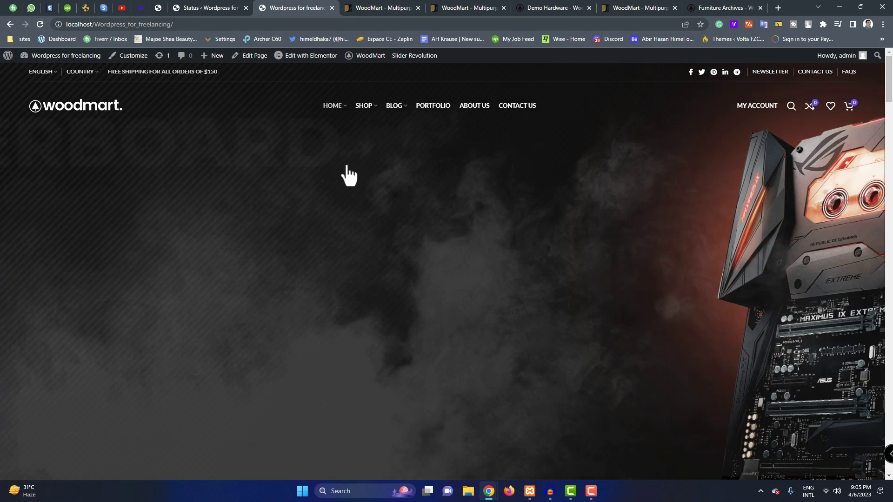
scroll(343, 177, "down", 8)
scroll(347, 191, "down", 8)
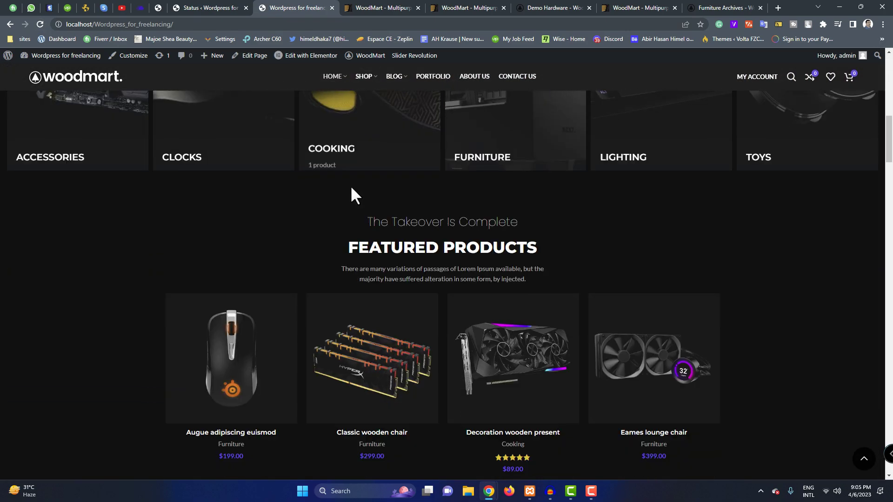
scroll(433, 197, "down", 5)
scroll(443, 208, "down", 15)
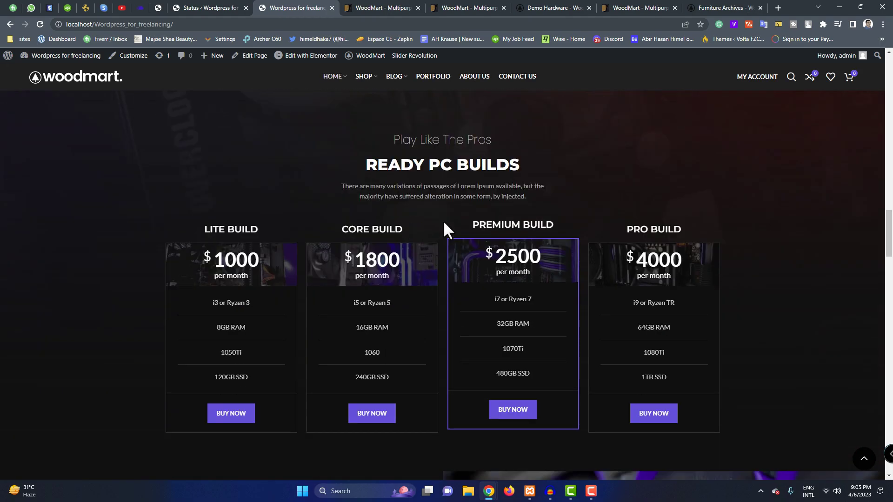
scroll(439, 233, "down", 15)
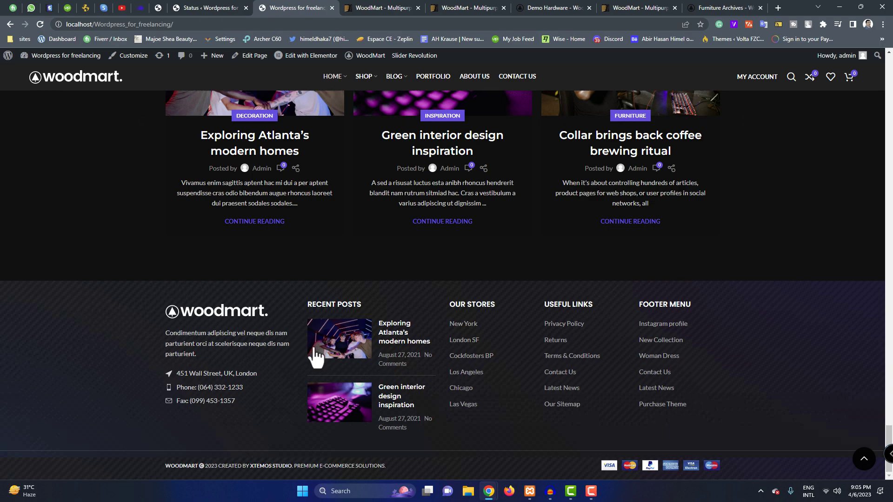
Switch to the WordPress admin tab and open the list of installed themes
left_click(221, 3)
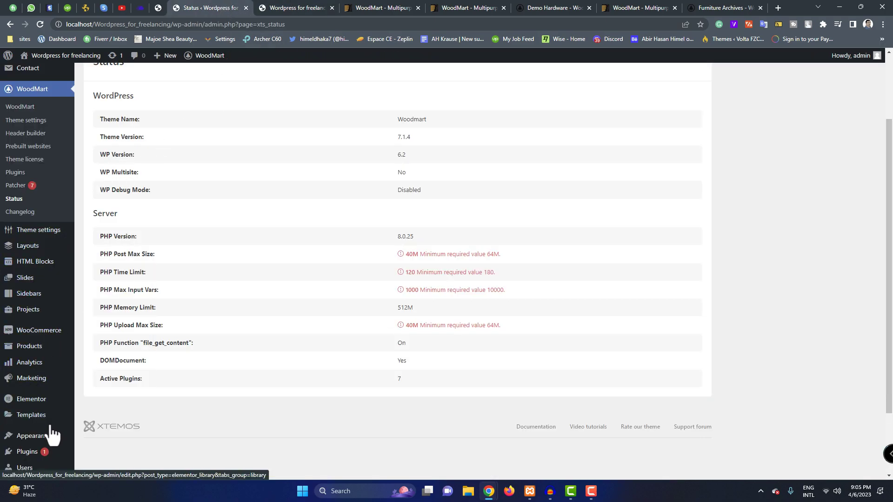
mouse_move(74, 435)
left_click(99, 390)
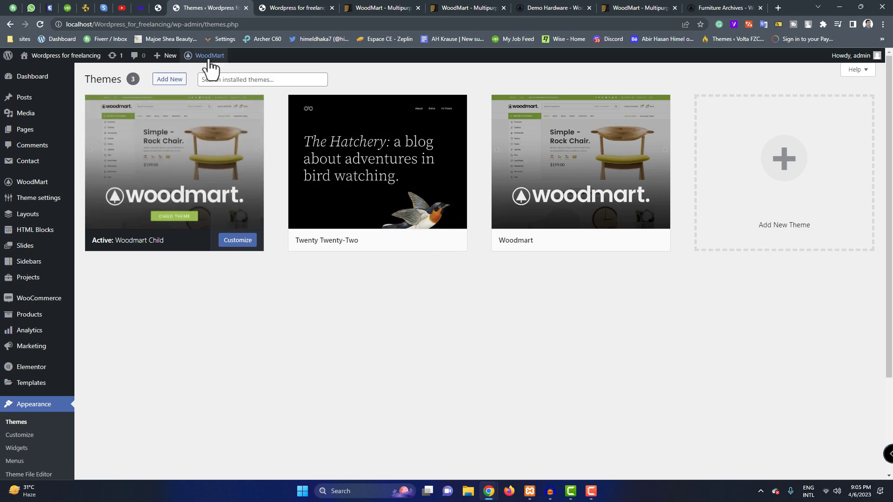
Open WoodMart's Patcher page, followed by the Theme license page, to examine the purchase code activation form
mouse_move(209, 62)
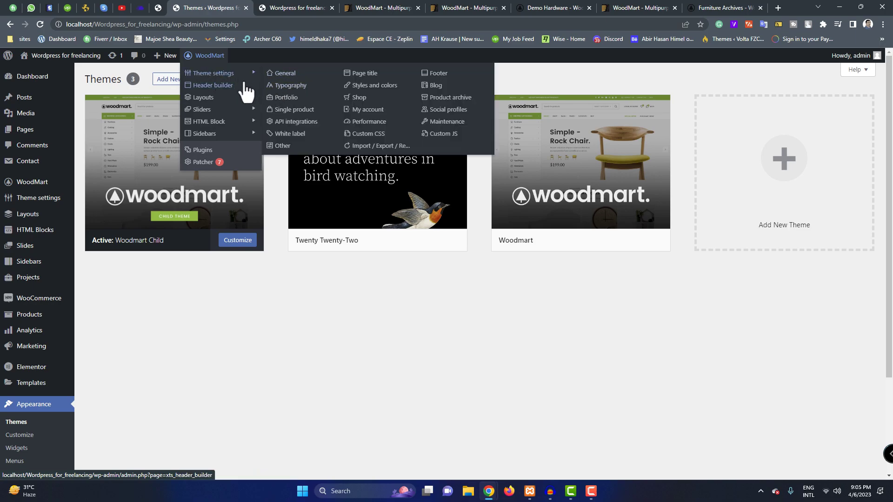
left_click(204, 166)
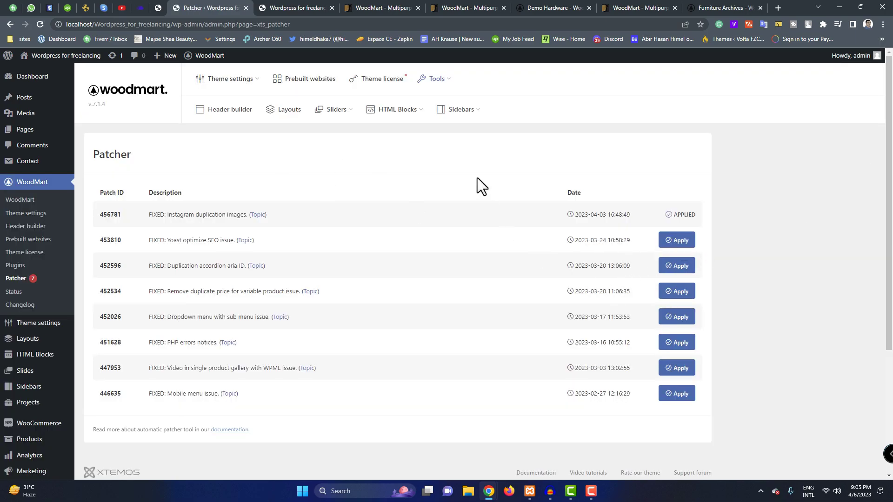
left_click(379, 84)
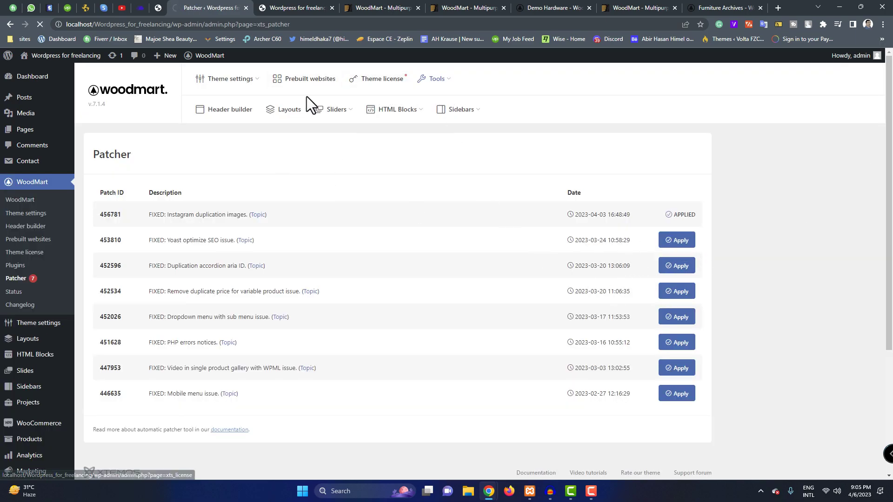
left_click(361, 210)
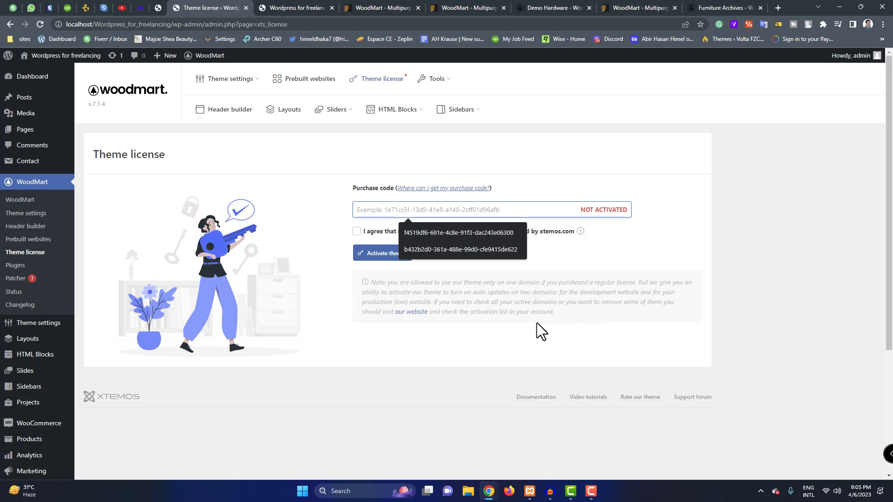
left_click(529, 334)
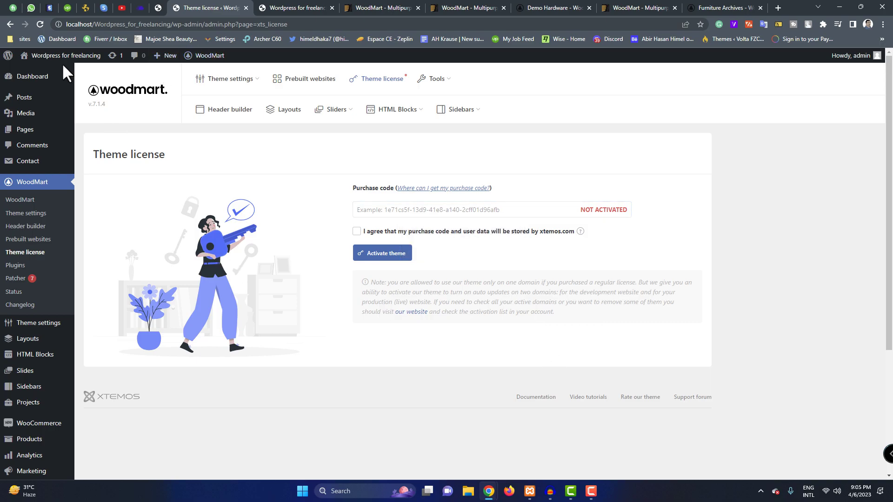
Return to the local site's home page and review its sections from the footer up to Gear Up Throw Down
left_click(297, 8)
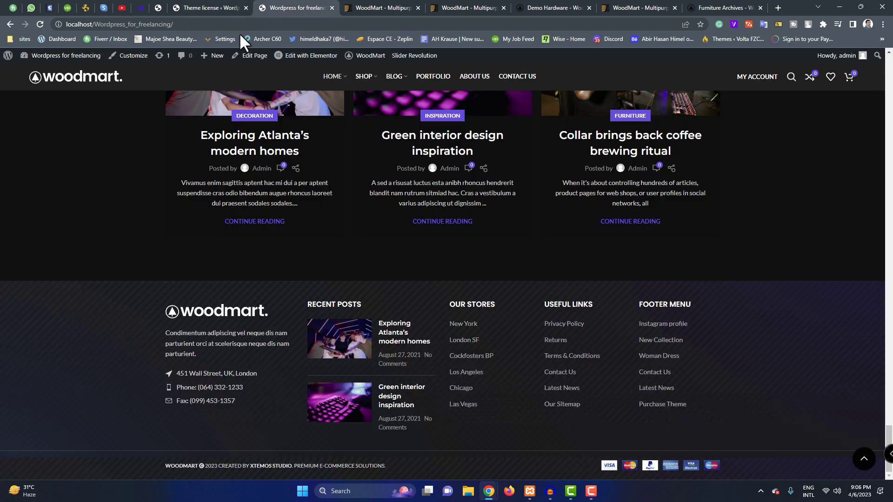
left_click(219, 8)
left_click(298, 8)
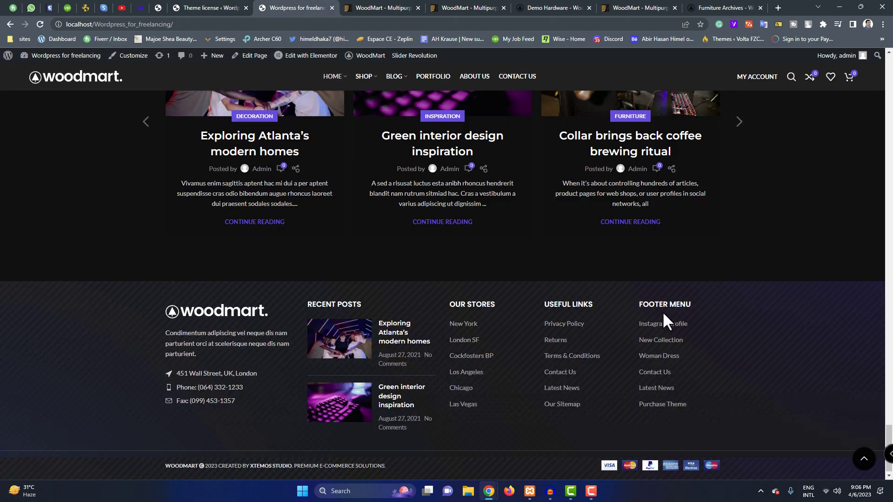
scroll(662, 312, "up", 4)
scroll(103, 168, "up", 3)
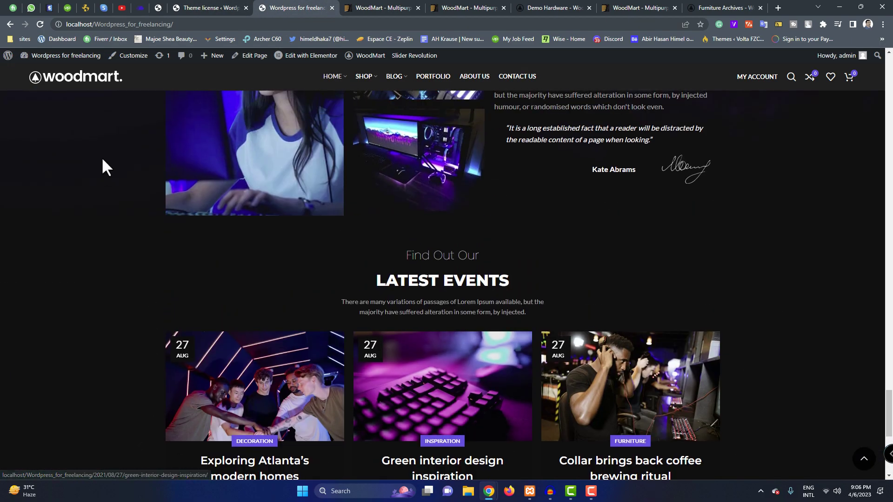
scroll(865, 379, "up", 12)
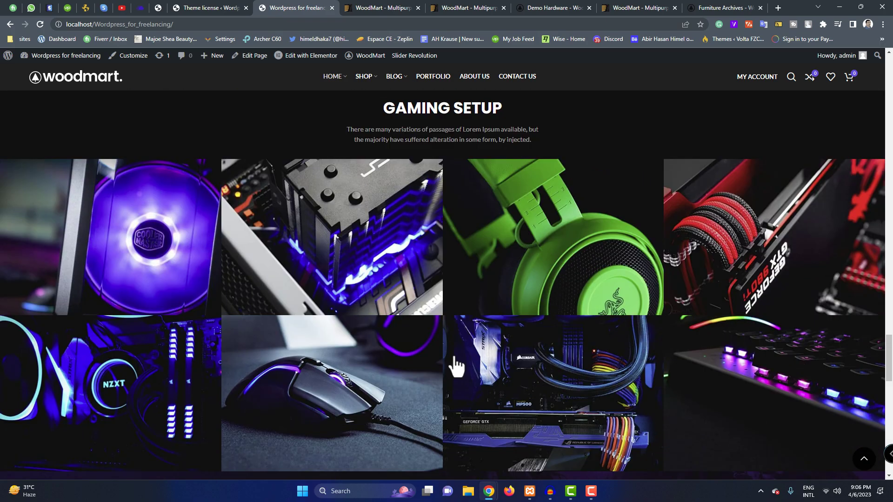
scroll(632, 335, "up", 12)
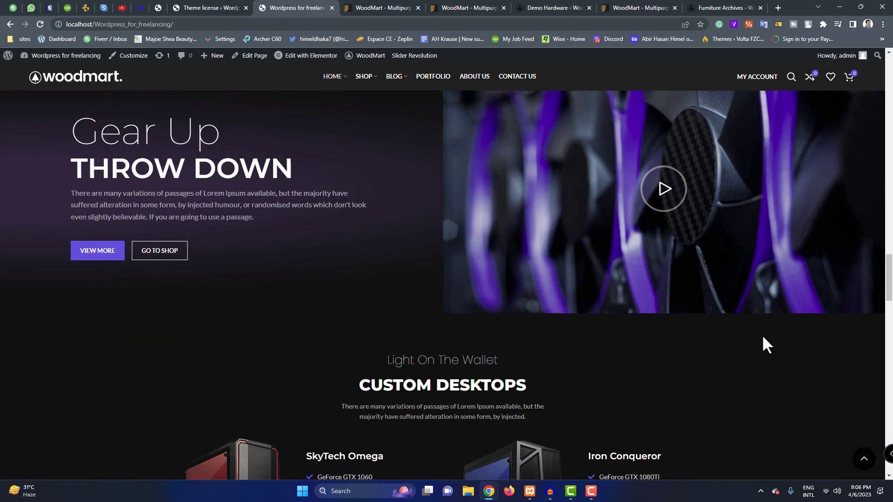